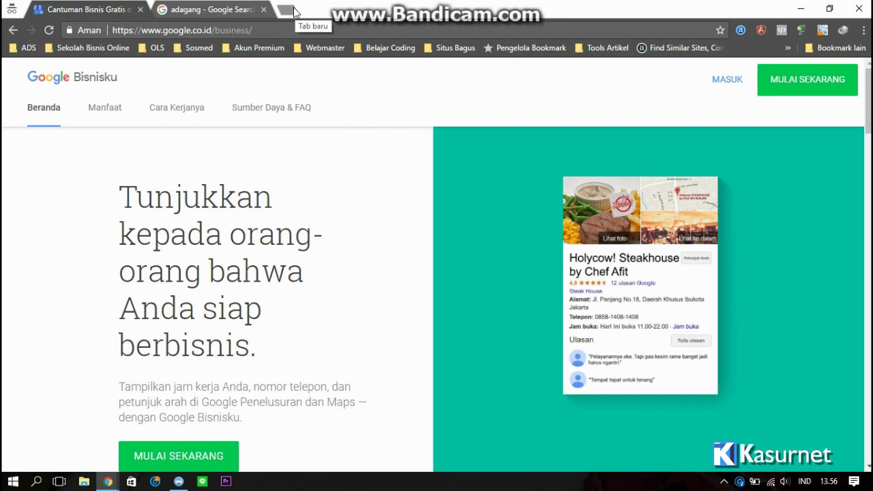
{"action": "left_click", "coordinate": [294, 11]}
{"action": "type", "text": "goog"}
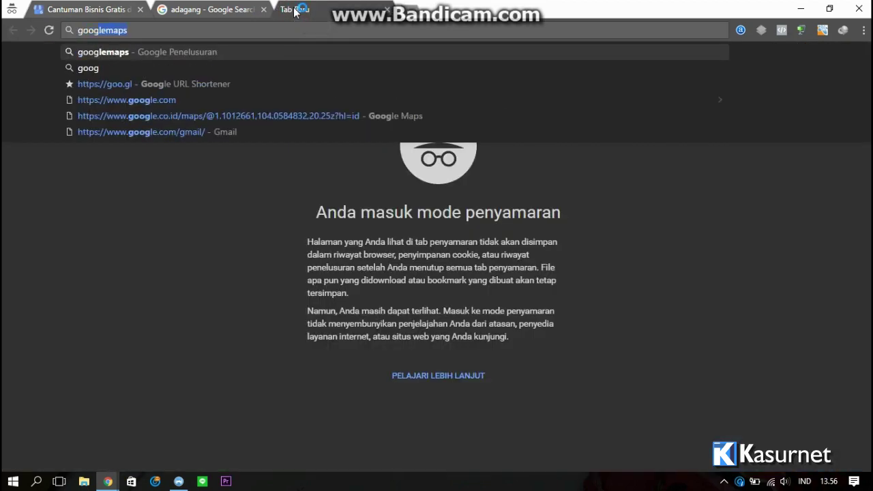
{"action": "type", "text": "le bisnis"}
{"action": "key", "text": "Return"}
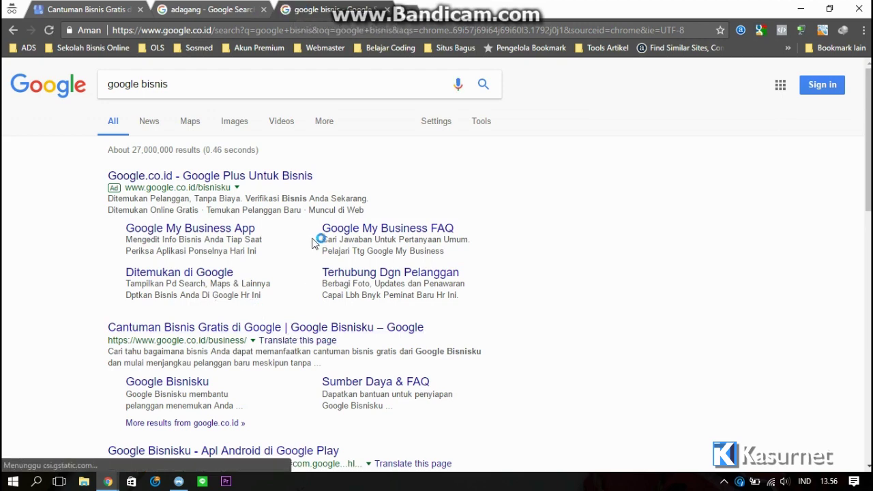
{"action": "left_click", "coordinate": [384, 9]}
{"action": "left_click", "coordinate": [103, 9]}
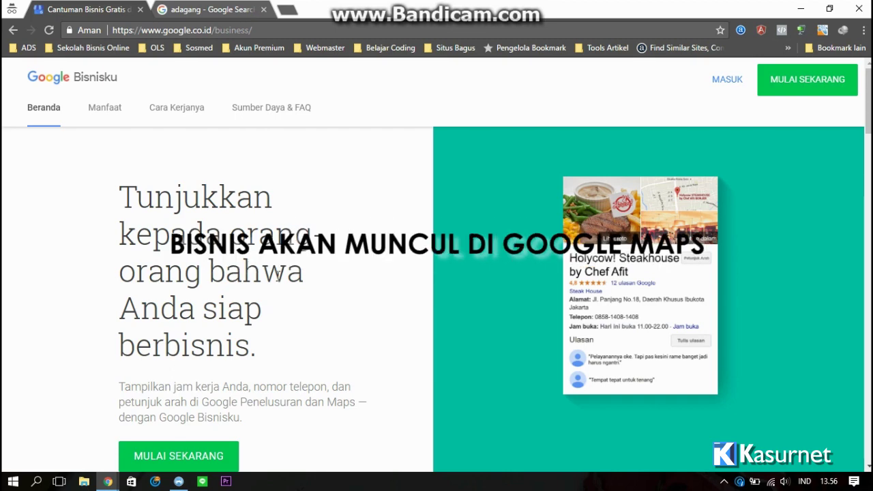
- Review the 'adagang' search results and the Adagang.com | Batam Online business panel
{"action": "left_click", "coordinate": [196, 7]}
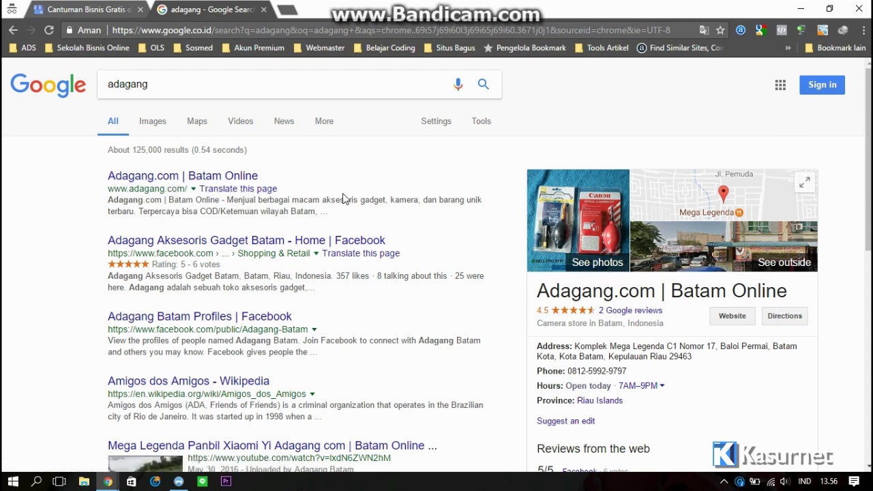
{"action": "left_click_drag", "start_coordinate": [163, 83], "coordinate": [109, 81]}
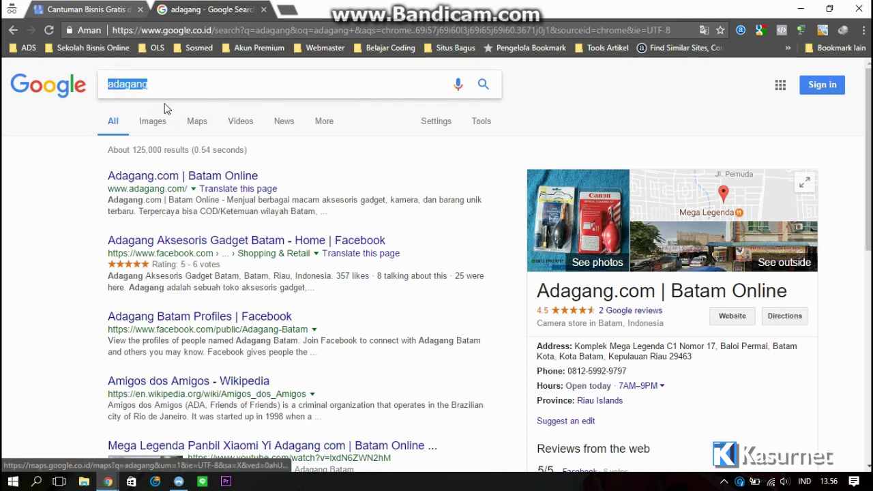
{"action": "left_click", "coordinate": [189, 107]}
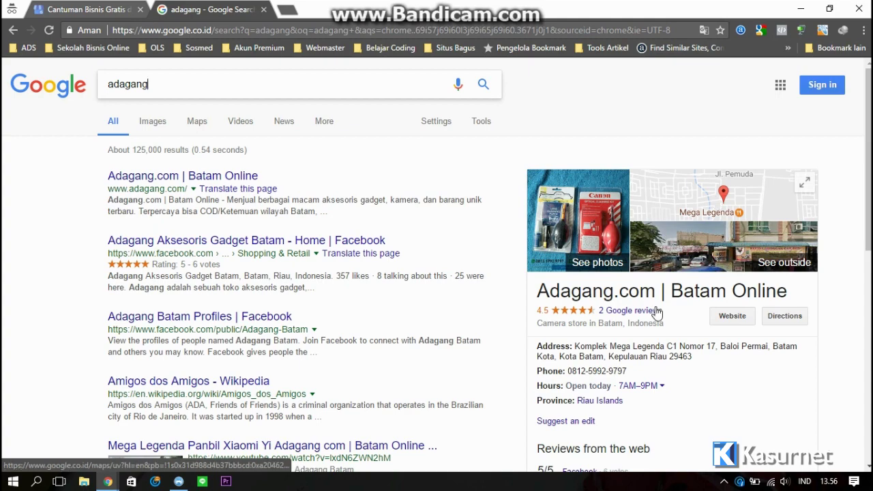
{"action": "scroll", "coordinate": [719, 307], "scroll_direction": "down", "scroll_amount": 3}
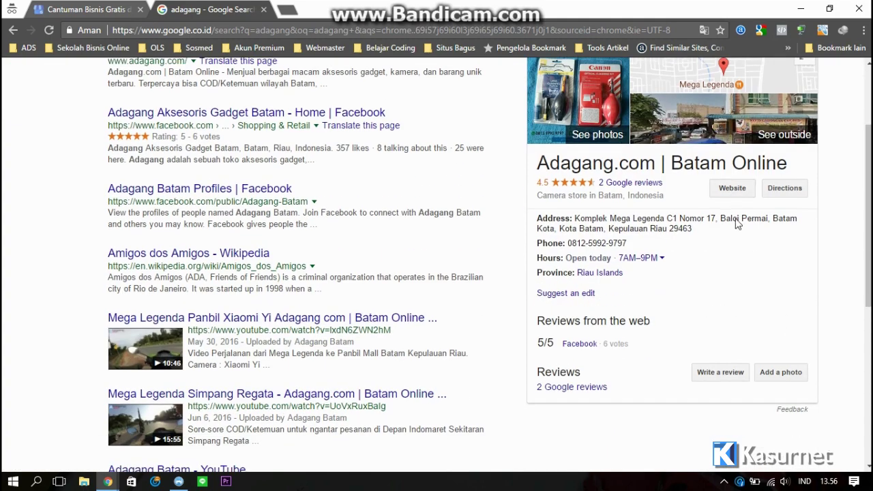
{"action": "scroll", "coordinate": [723, 212], "scroll_direction": "up", "scroll_amount": 3}
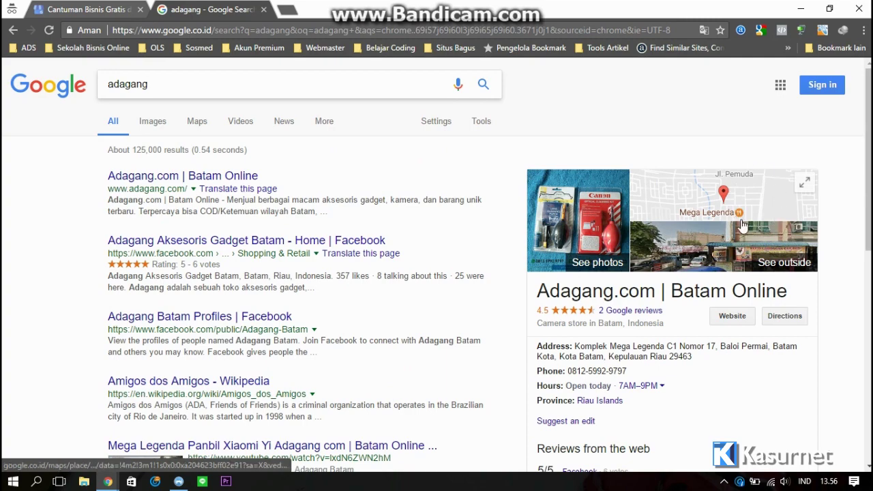
{"action": "scroll", "coordinate": [691, 206], "scroll_direction": "down", "scroll_amount": 2}
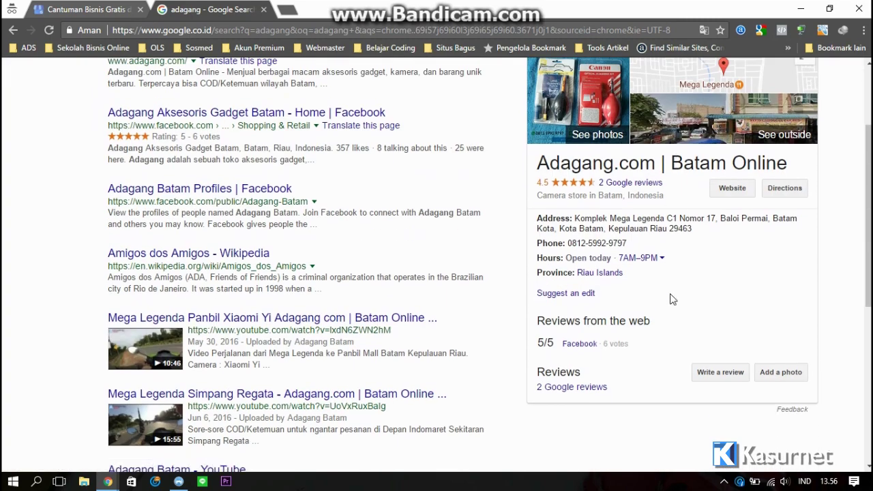
{"action": "scroll", "coordinate": [681, 313], "scroll_direction": "up", "scroll_amount": 2}
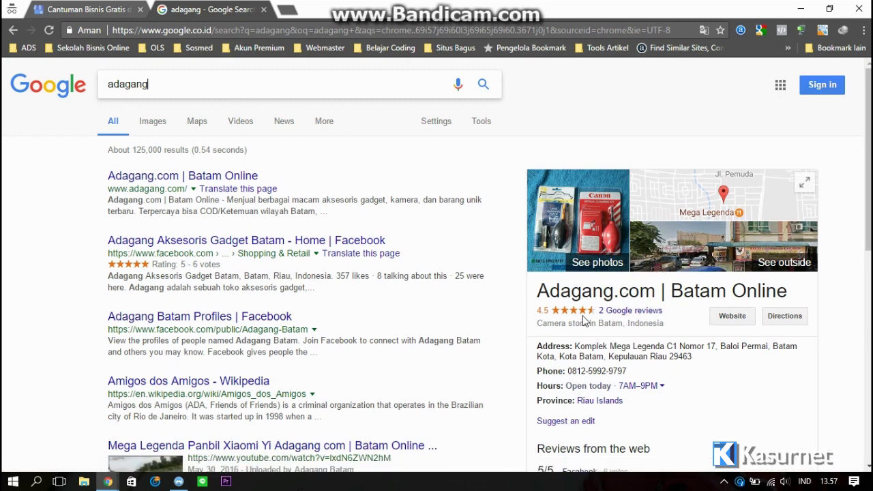
{"action": "left_click_drag", "start_coordinate": [181, 82], "coordinate": [98, 88]}
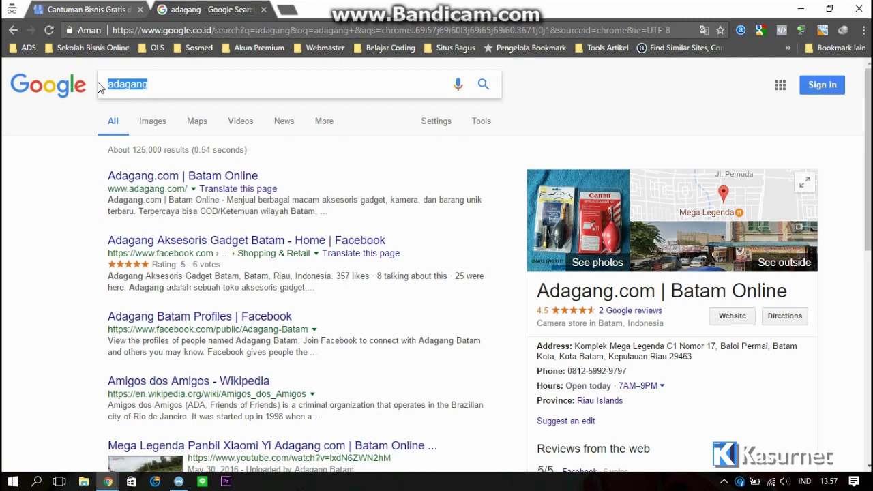
- Search Google for 'toko kamera batam' and scroll through the local results
{"action": "type", "text": "toko bat"}
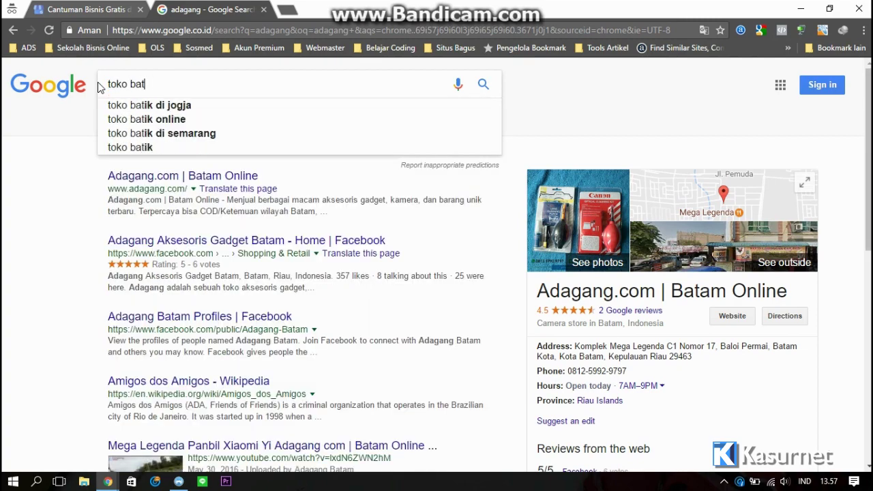
{"action": "key", "text": "BackSpace"}
{"action": "key", "text": "BackSpace"}
{"action": "key", "text": "BackSpace"}
{"action": "type", "text": "kamera batam"}
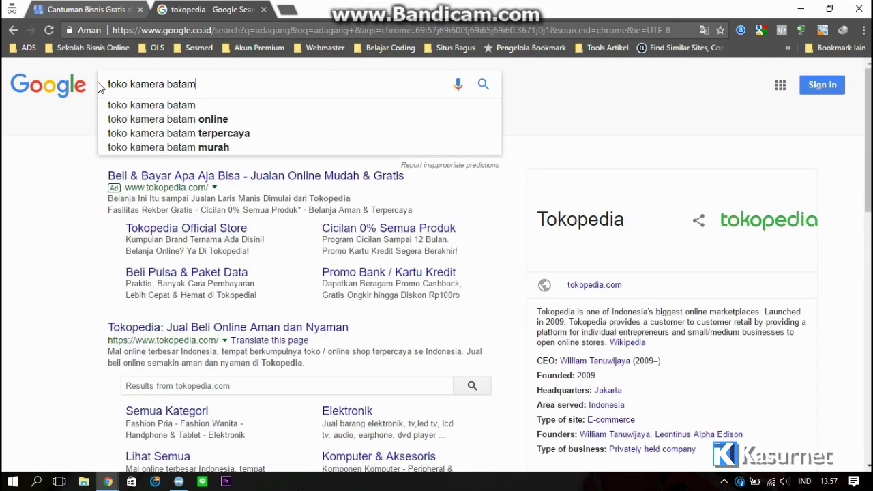
{"action": "key", "text": "Return"}
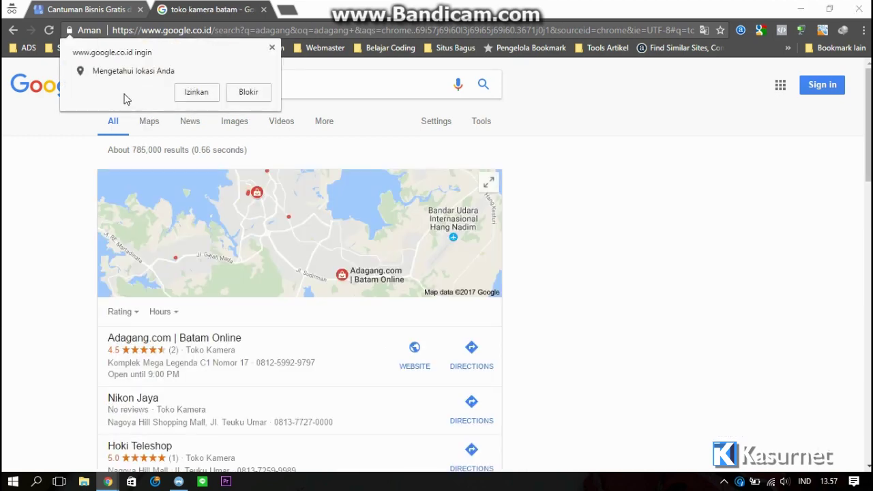
{"action": "scroll", "coordinate": [345, 164], "scroll_direction": "down", "scroll_amount": 2}
{"action": "scroll", "coordinate": [298, 161], "scroll_direction": "up", "scroll_amount": 1}
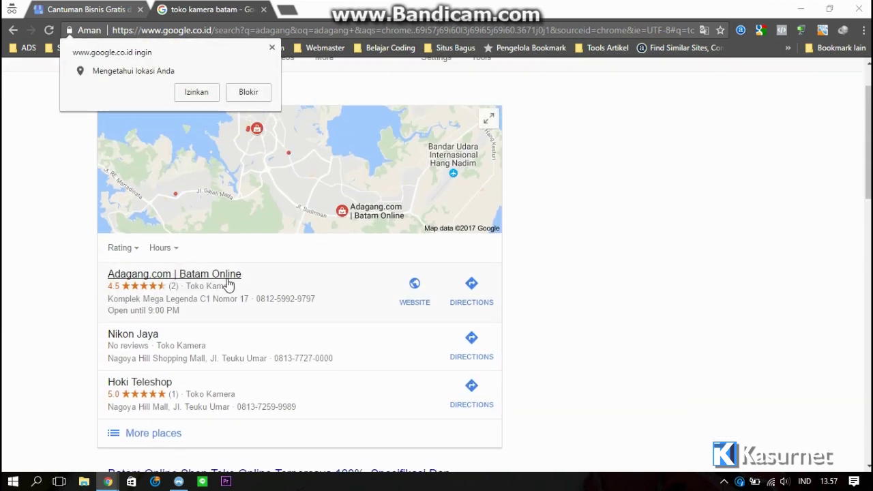
{"action": "scroll", "coordinate": [226, 282], "scroll_direction": "down", "scroll_amount": 1}
{"action": "scroll", "coordinate": [226, 282], "scroll_direction": "down", "scroll_amount": 3}
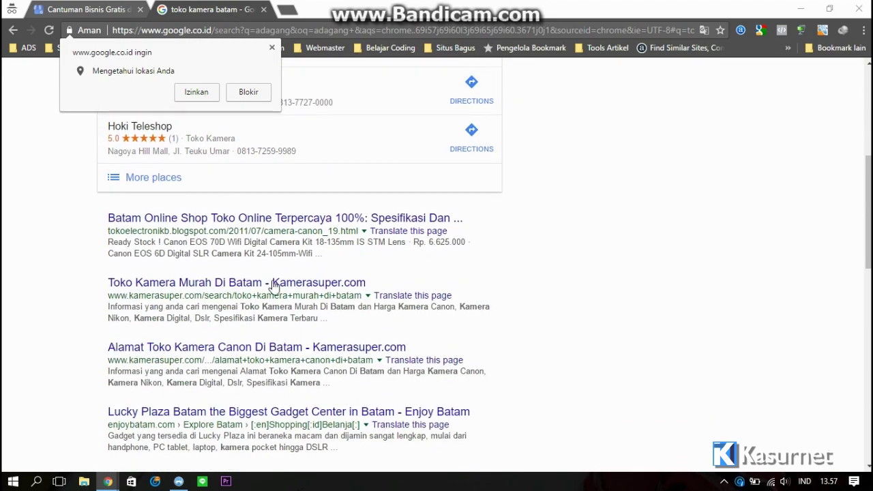
{"action": "scroll", "coordinate": [277, 288], "scroll_direction": "down", "scroll_amount": 2}
{"action": "scroll", "coordinate": [314, 211], "scroll_direction": "up", "scroll_amount": 2}
{"action": "scroll", "coordinate": [261, 298], "scroll_direction": "down", "scroll_amount": 1}
{"action": "scroll", "coordinate": [260, 298], "scroll_direction": "up", "scroll_amount": 5}
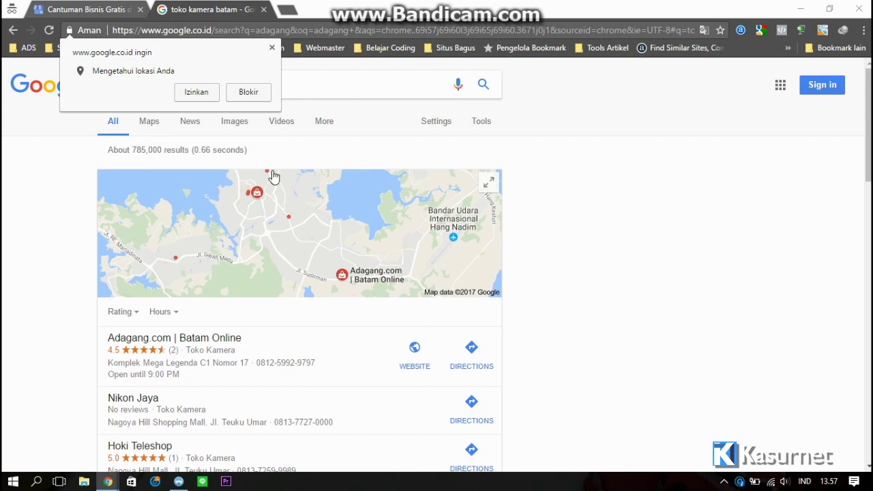
{"action": "scroll", "coordinate": [103, 382], "scroll_direction": "down", "scroll_amount": 1}
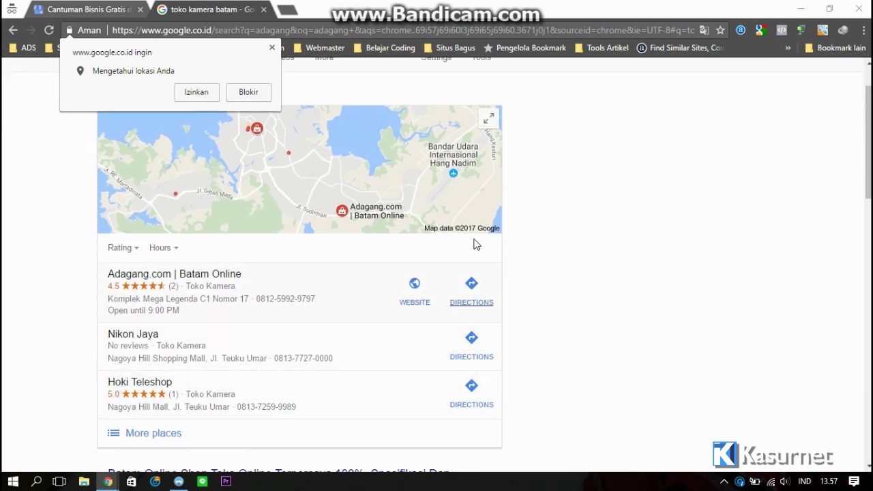
- Dismiss the location request, review the results, and return to the Google Bisnisku page
{"action": "left_click", "coordinate": [272, 48]}
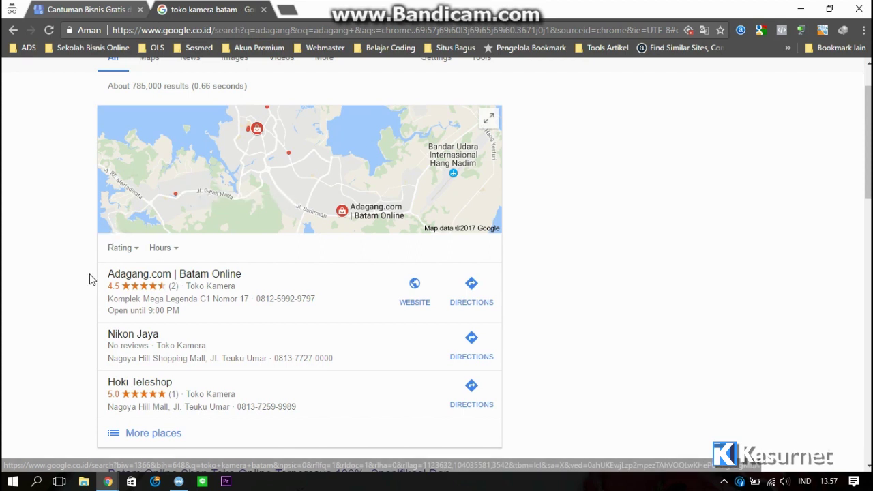
{"action": "scroll", "coordinate": [89, 279], "scroll_direction": "up", "scroll_amount": 1}
{"action": "left_click", "coordinate": [210, 84]}
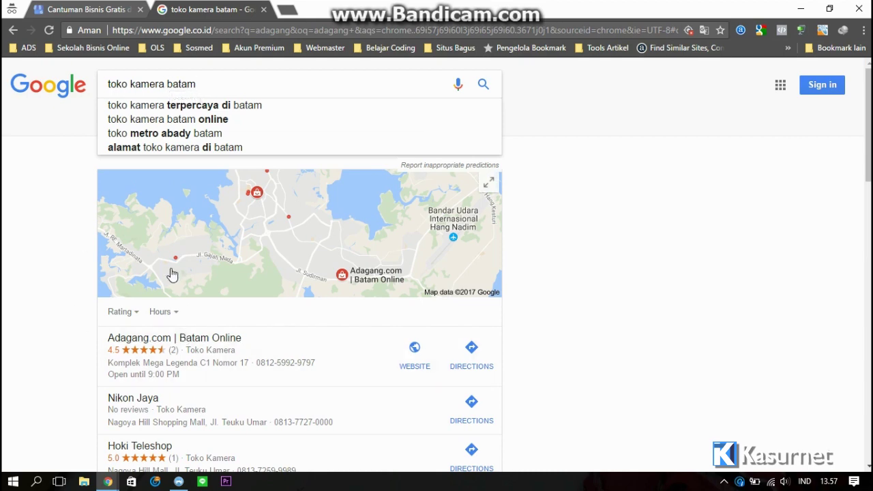
{"action": "scroll", "coordinate": [169, 273], "scroll_direction": "down", "scroll_amount": 2}
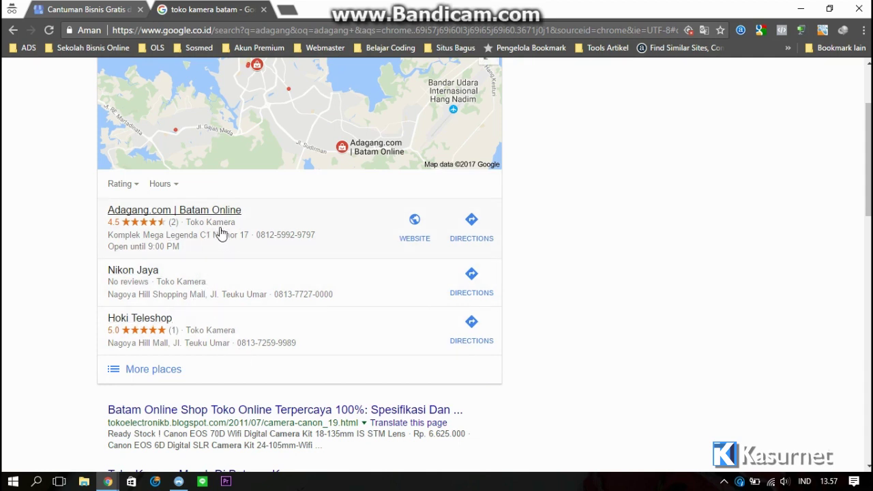
{"action": "scroll", "coordinate": [221, 228], "scroll_direction": "up", "scroll_amount": 1}
{"action": "scroll", "coordinate": [234, 226], "scroll_direction": "up", "scroll_amount": 1}
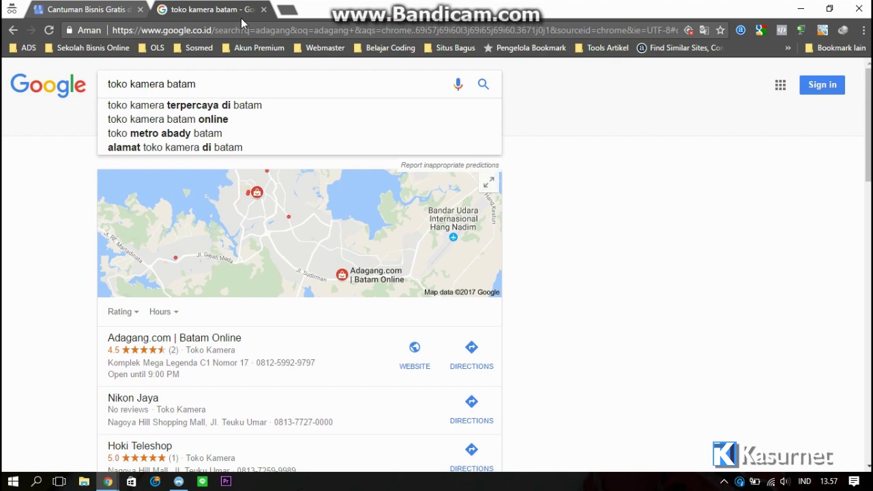
{"action": "left_click", "coordinate": [117, 8]}
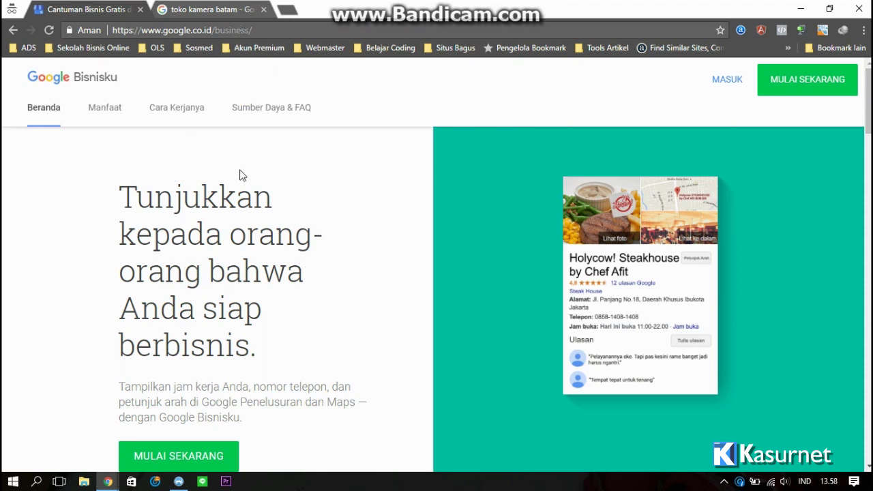
- Start a listing with MULAI SEKARANG and sign in with the account e-mail and password
{"action": "scroll", "coordinate": [345, 204], "scroll_direction": "down", "scroll_amount": 1}
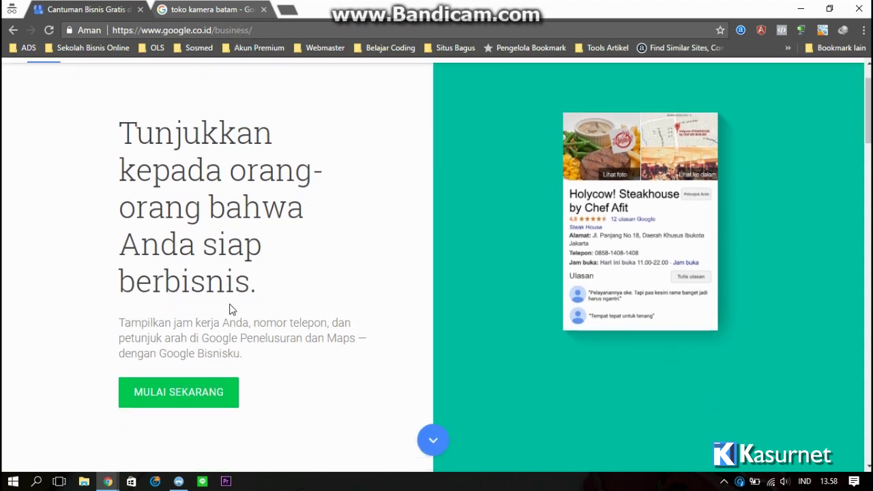
{"action": "left_click", "coordinate": [205, 392]}
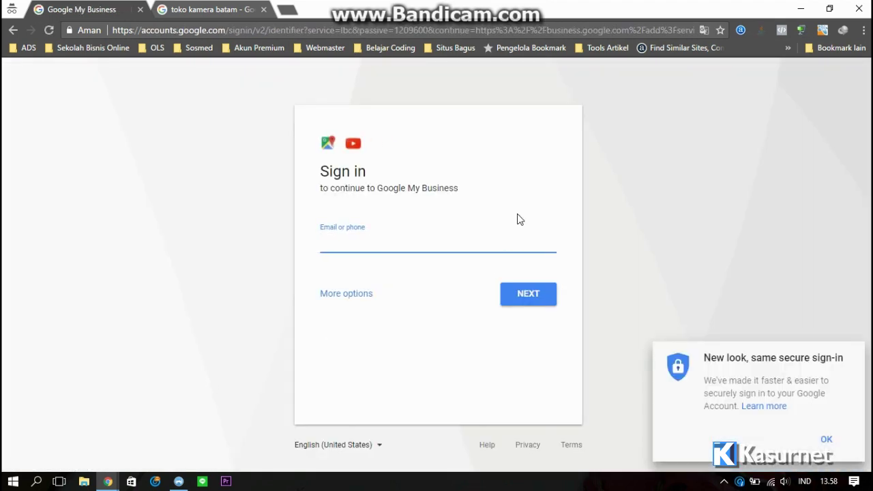
{"action": "left_click", "coordinate": [458, 249]}
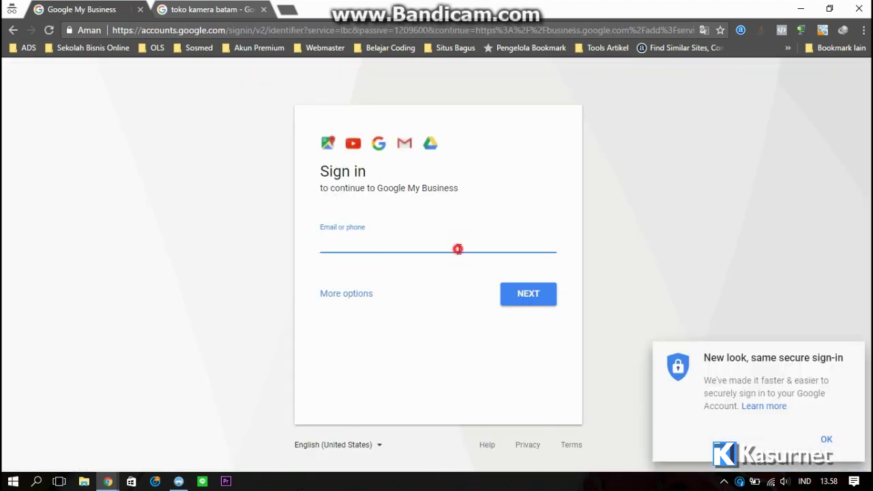
{"action": "left_click", "coordinate": [407, 245]}
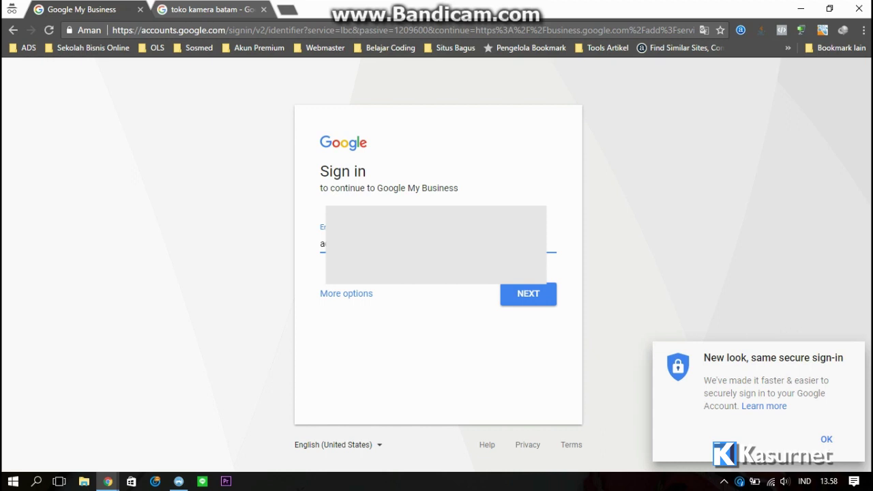
{"action": "key", "text": "Return"}
{"action": "type", "text": "••"}
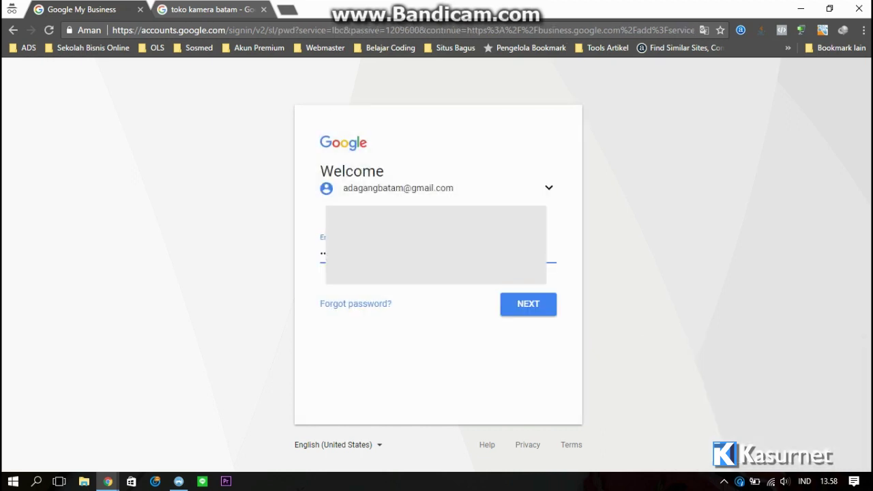
{"action": "key", "text": "Return"}
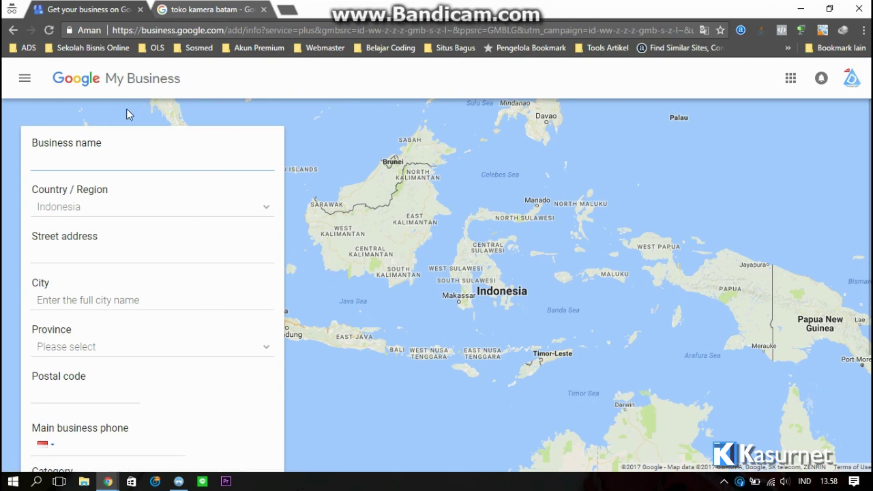
- Enter business name Batamkamera.com, street Mega Legenda C1 17 and city Batam
{"action": "left_click", "coordinate": [83, 156]}
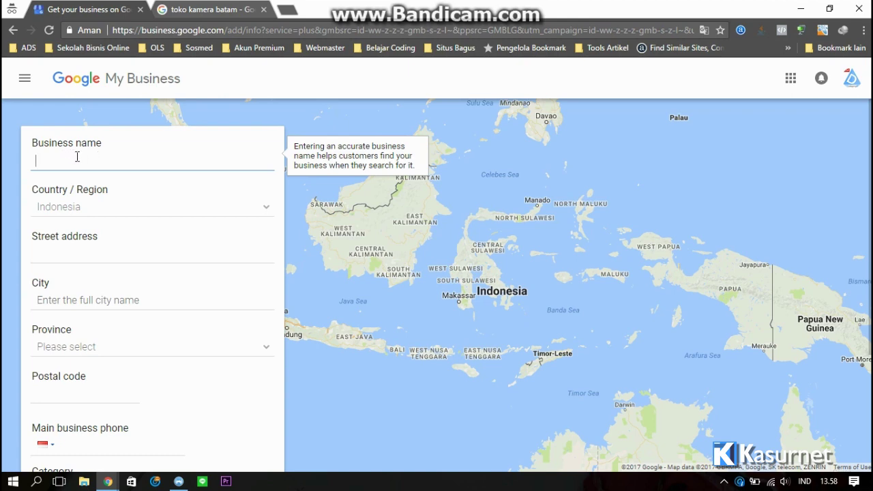
{"action": "type", "text": "Ba"}
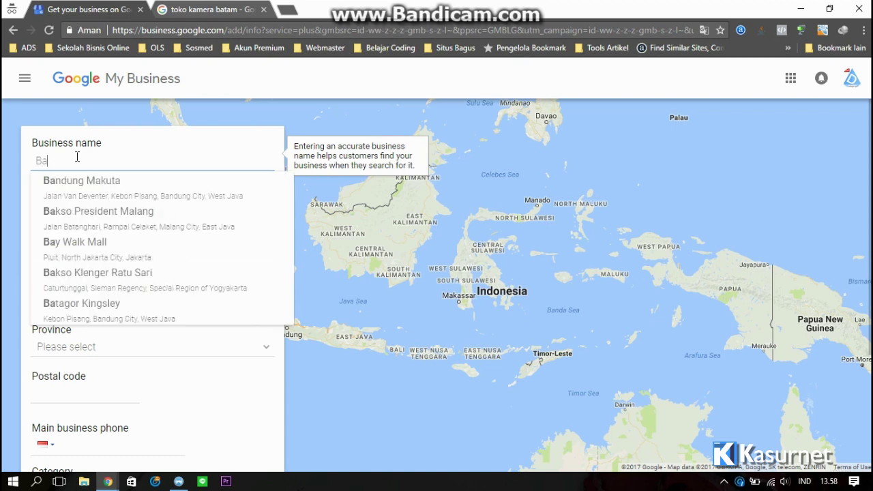
{"action": "type", "text": "tamkamera.com"}
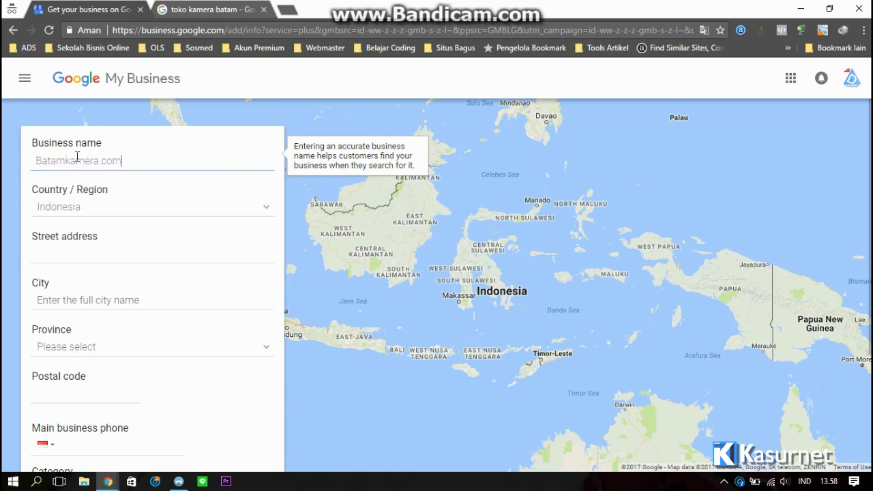
{"action": "left_click", "coordinate": [109, 252]}
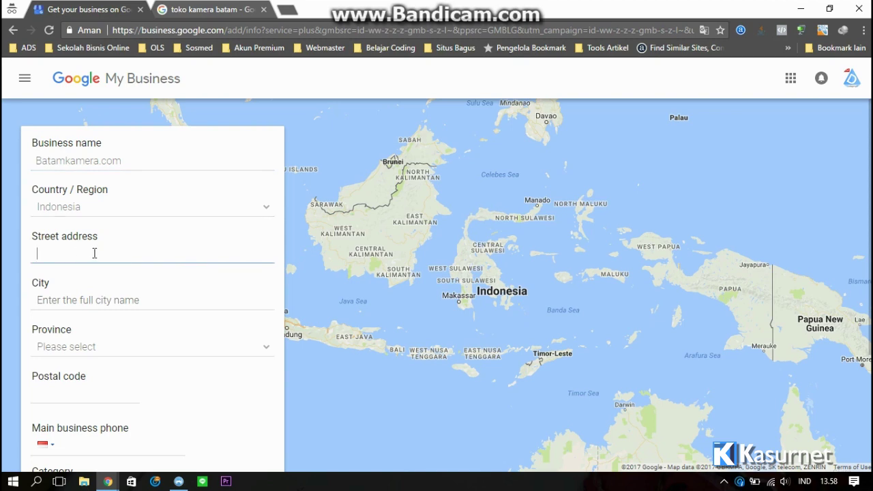
{"action": "type", "text": "Mega Legenda C1 1"}
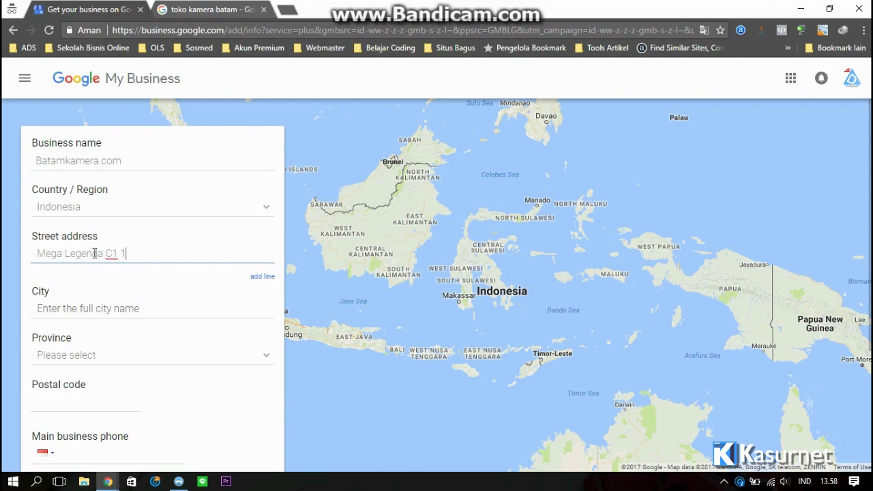
{"action": "type", "text": "7"}
{"action": "left_click", "coordinate": [189, 307]}
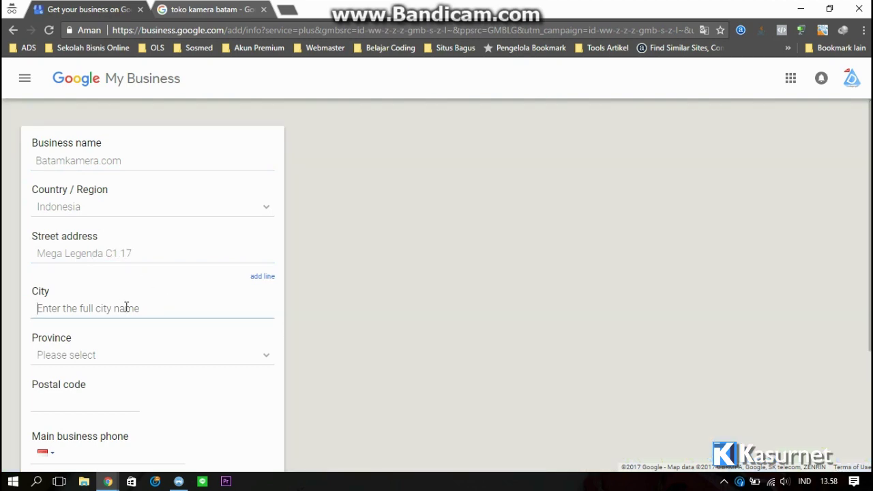
{"action": "type", "text": "Batam"}
- Set province Kepulauan Riau and postal code 29463
{"action": "scroll", "coordinate": [150, 308], "scroll_direction": "down", "scroll_amount": 1}
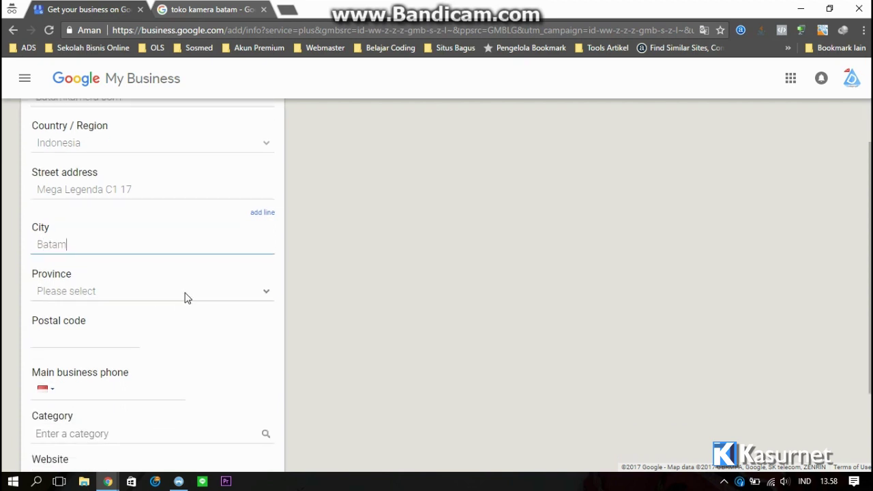
{"action": "left_click", "coordinate": [188, 298]}
{"action": "scroll", "coordinate": [132, 339], "scroll_direction": "down", "scroll_amount": 4}
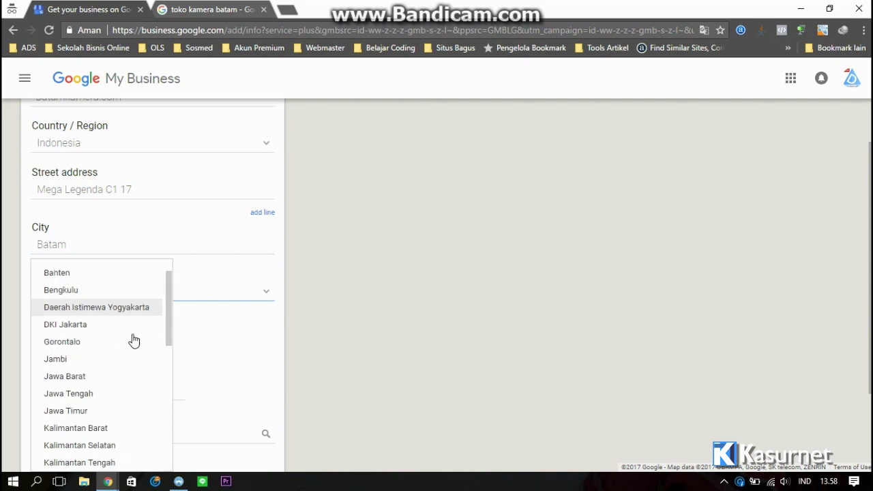
{"action": "scroll", "coordinate": [131, 369], "scroll_direction": "down", "scroll_amount": 2}
{"action": "left_click", "coordinate": [126, 374]}
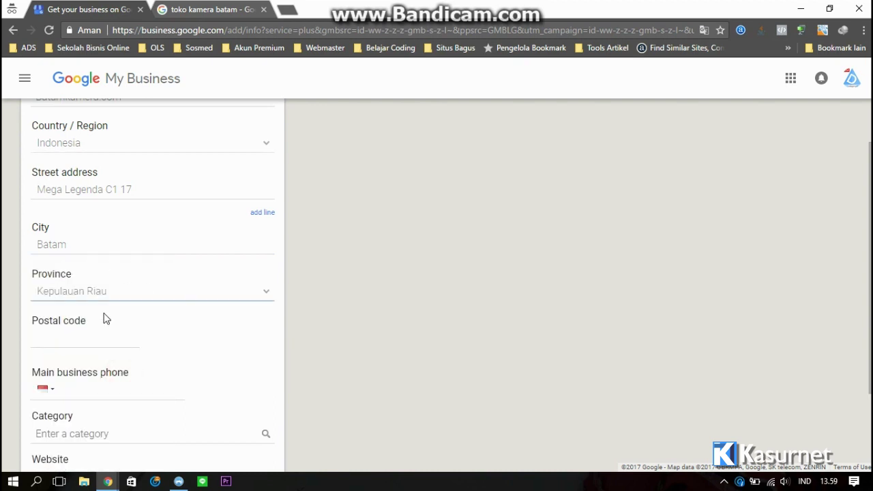
{"action": "left_click", "coordinate": [86, 336]}
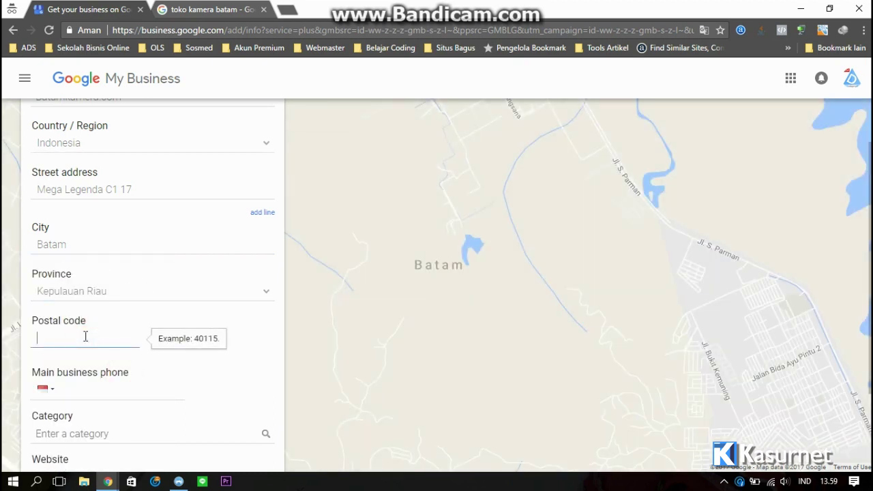
{"action": "type", "text": "29463"}
- Paste the copied business phone number into the phone field
{"action": "left_click", "coordinate": [133, 389]}
{"action": "right_click", "coordinate": [135, 392]}
{"action": "left_click", "coordinate": [174, 295]}
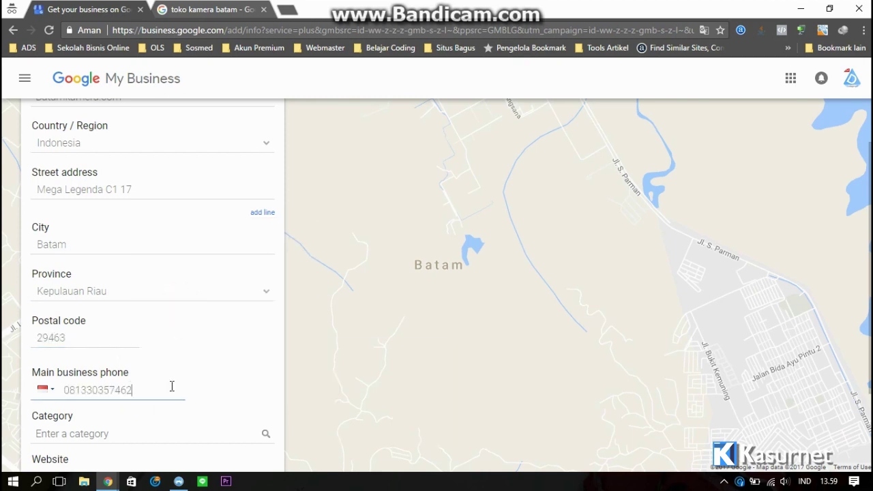
{"action": "scroll", "coordinate": [157, 395], "scroll_direction": "down", "scroll_amount": 1}
{"action": "left_click", "coordinate": [53, 326]}
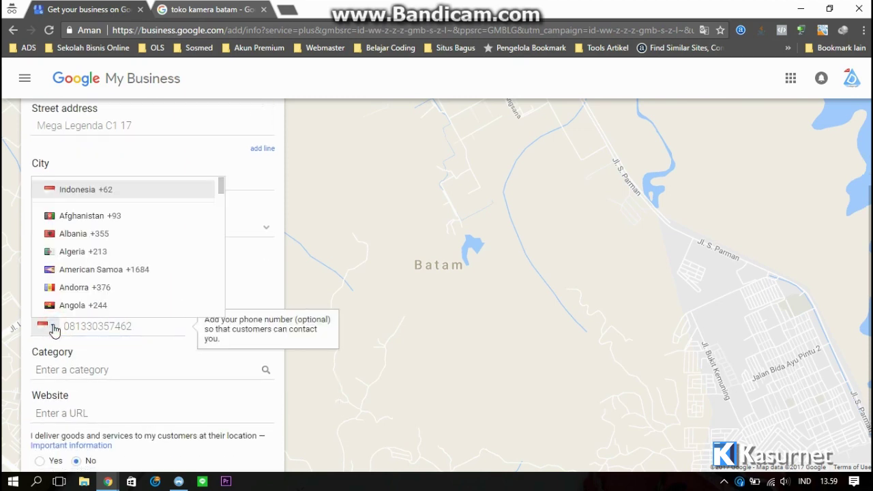
- Remove the leading zero from the phone number, keeping the country code unchanged
{"action": "left_click", "coordinate": [54, 328]}
{"action": "left_click", "coordinate": [68, 326]}
{"action": "key", "text": "BackSpace"}
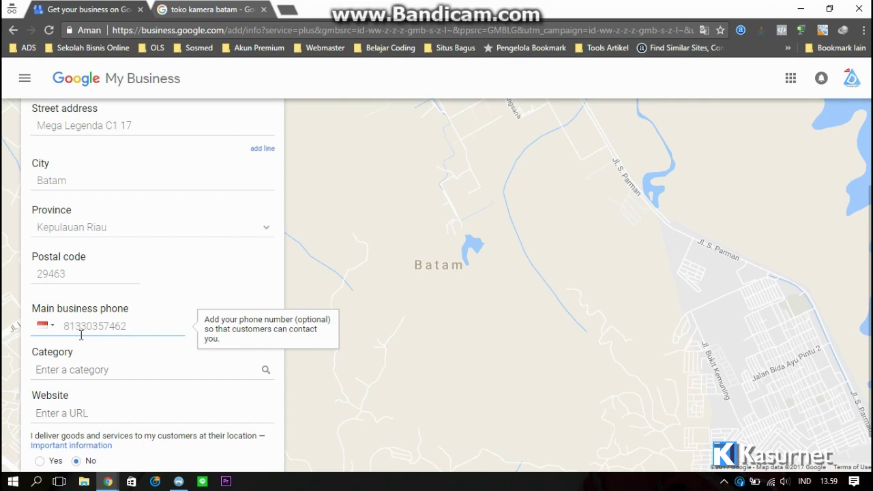
- Set the business category to Camera Store
{"action": "left_click", "coordinate": [116, 370]}
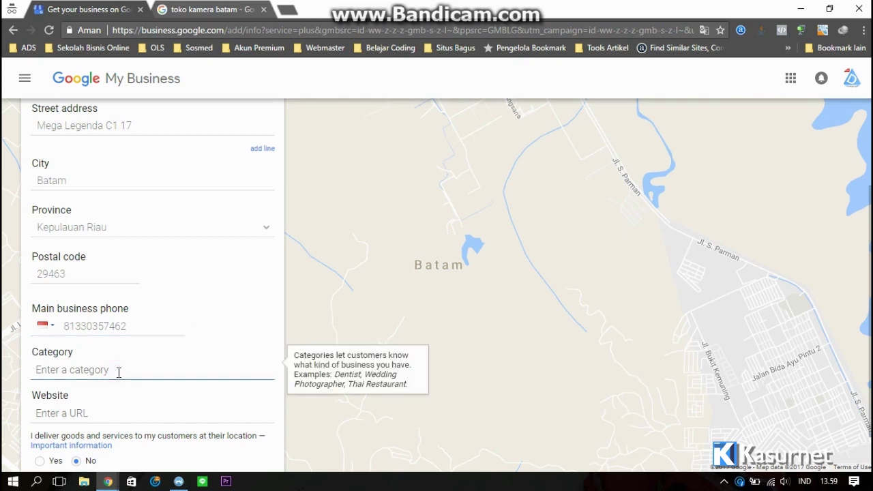
{"action": "type", "text": "Kamera"}
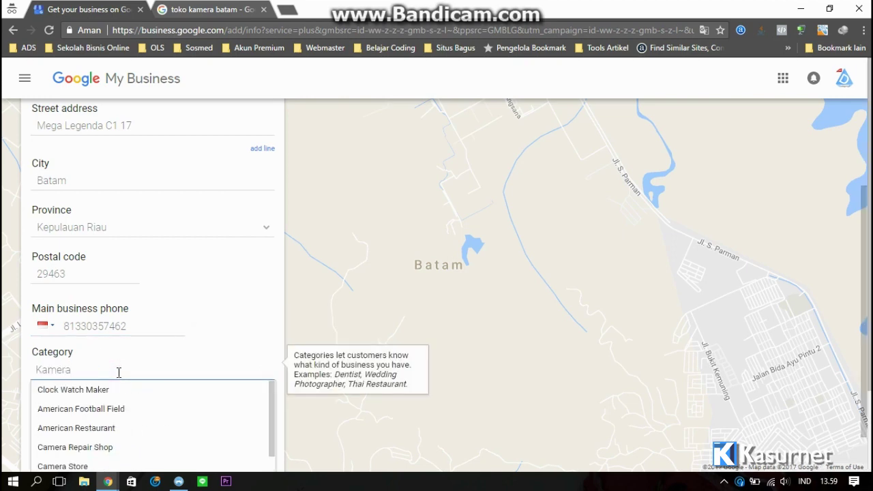
{"action": "scroll", "coordinate": [129, 370], "scroll_direction": "down", "scroll_amount": 1}
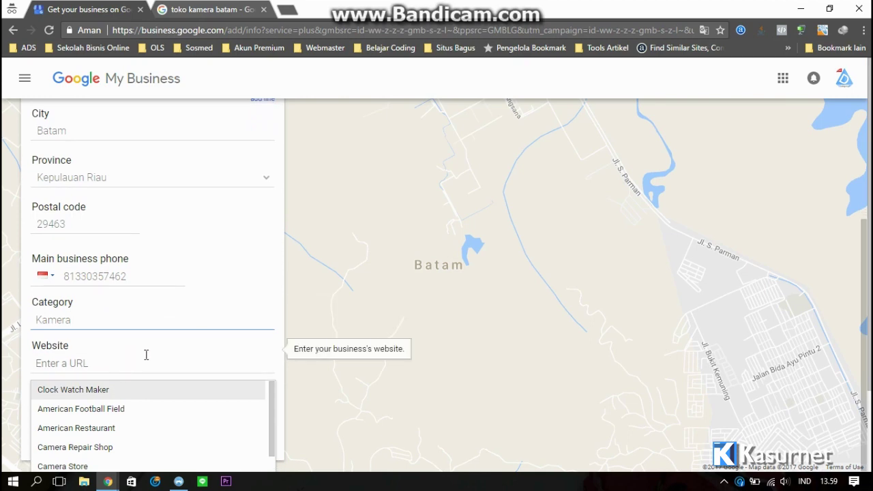
{"action": "key", "text": "BackSpace"}
{"action": "key", "text": "BackSpace"}
{"action": "key", "text": "BackSpace"}
{"action": "key", "text": "BackSpace"}
{"action": "key", "text": "BackSpace"}
{"action": "key", "text": "BackSpace"}
{"action": "type", "text": "Camea"}
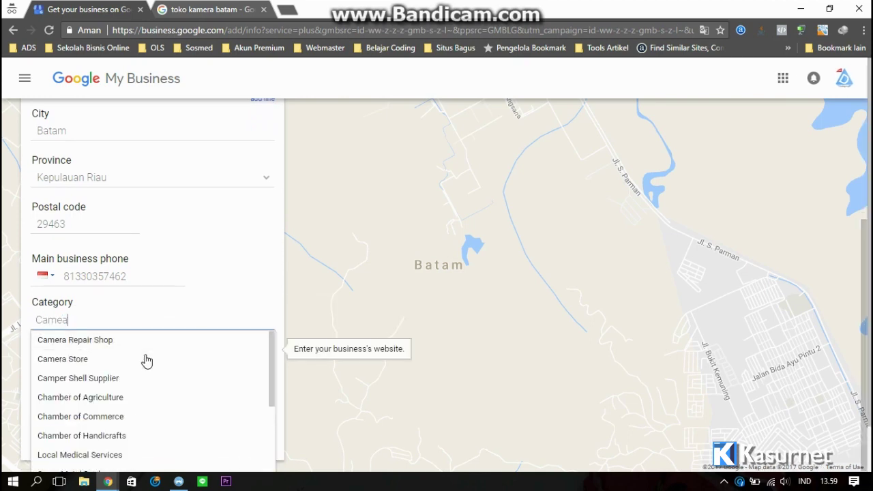
{"action": "left_click", "coordinate": [120, 359]}
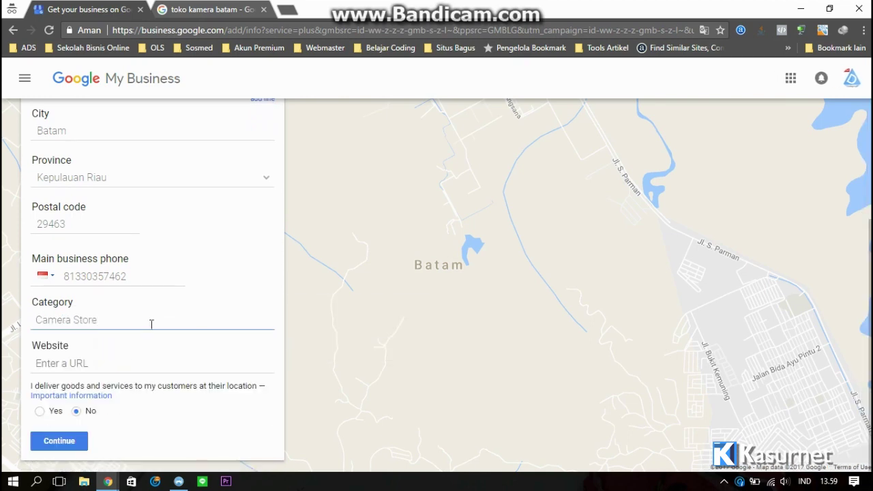
{"action": "left_click", "coordinate": [101, 359]}
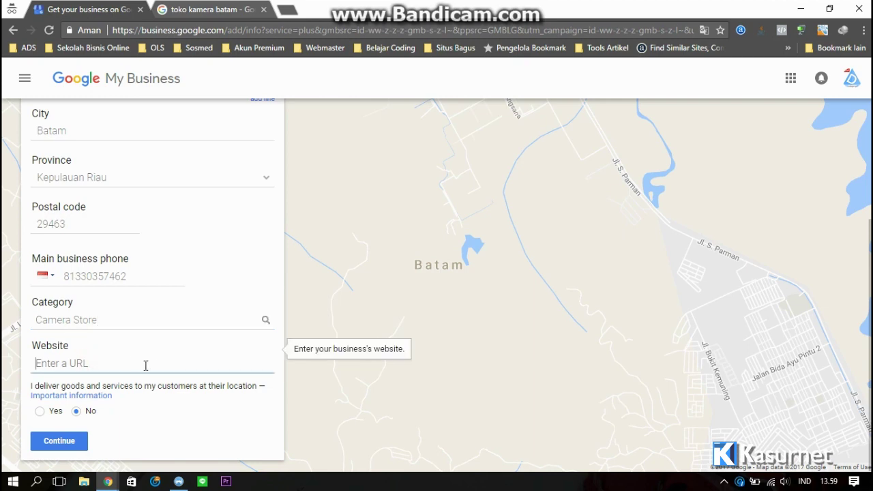
{"action": "left_click", "coordinate": [109, 364]}
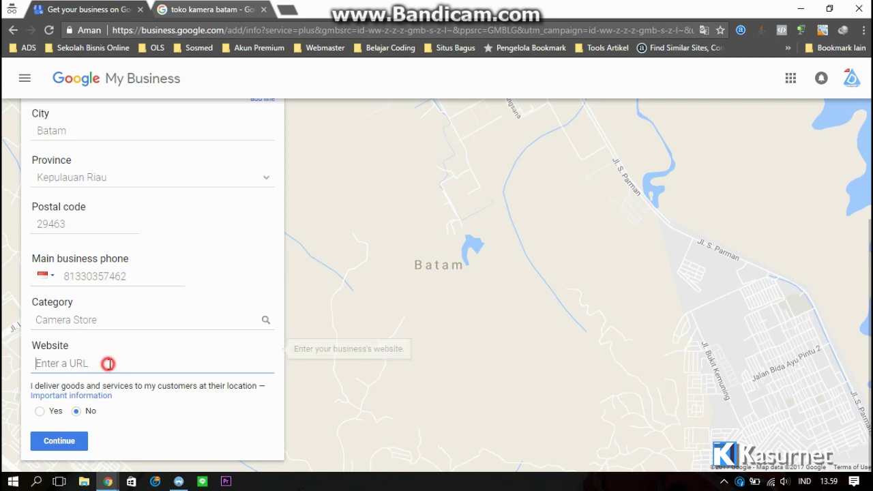
{"action": "type", "text": "http://batamkamera.com"}
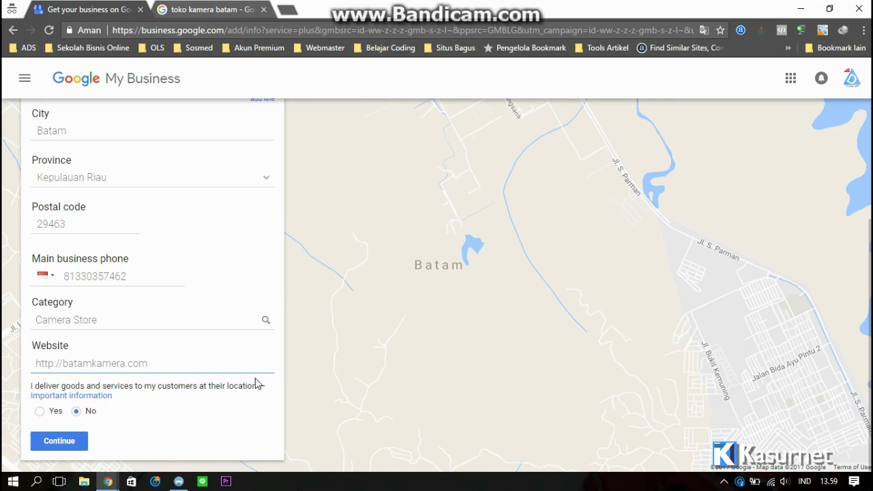
{"action": "left_click", "coordinate": [39, 412]}
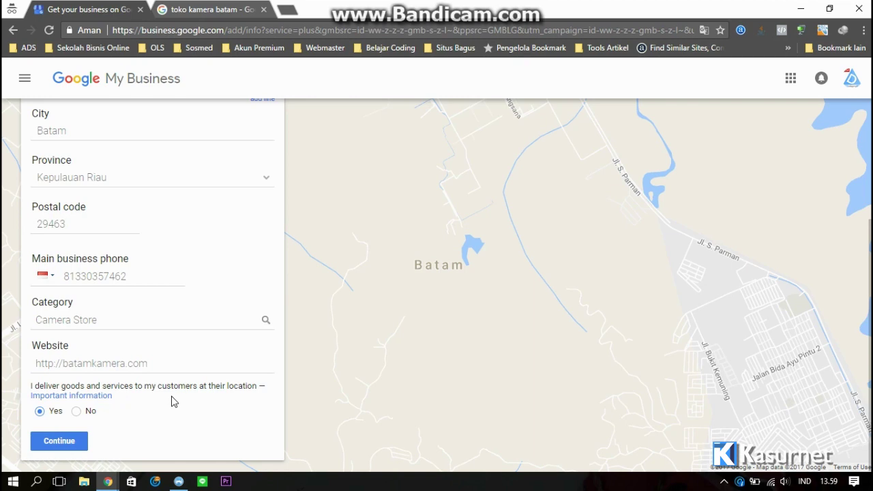
{"action": "scroll", "coordinate": [172, 400], "scroll_direction": "up", "scroll_amount": 1}
{"action": "scroll", "coordinate": [181, 387], "scroll_direction": "down", "scroll_amount": 1}
- Continue with the business details and begin setting the map marker for the unfound address
{"action": "left_click", "coordinate": [66, 442]}
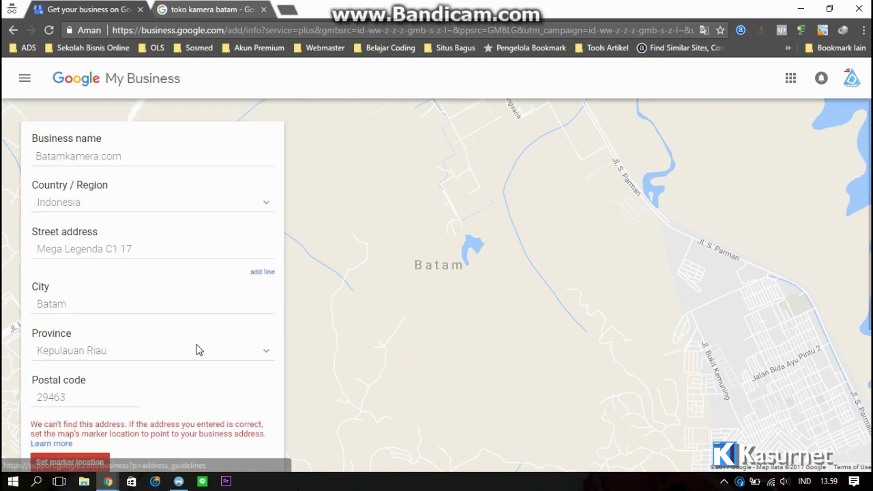
{"action": "scroll", "coordinate": [196, 340], "scroll_direction": "down", "scroll_amount": 4}
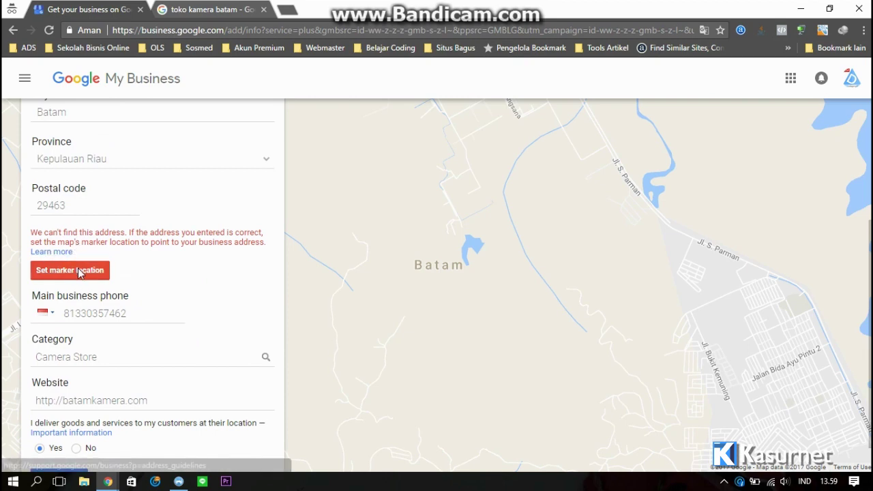
{"action": "left_click", "coordinate": [98, 268]}
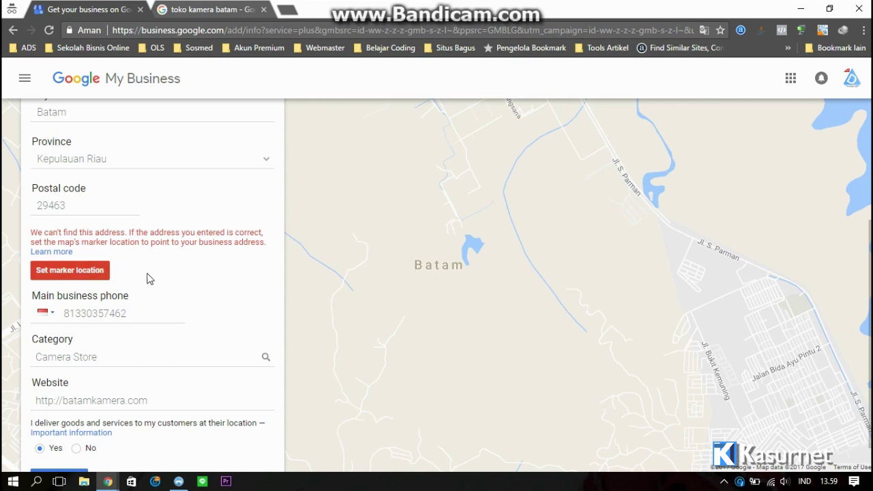
- Pan the Batam map and move the marker up past Jl. Sudirman toward Jl. Pemuda
{"action": "left_click", "coordinate": [104, 270]}
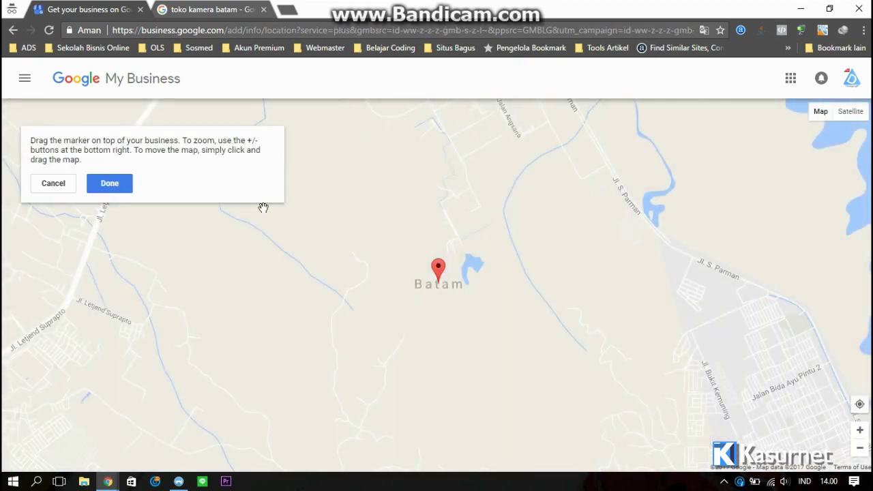
{"action": "scroll", "coordinate": [483, 242], "scroll_direction": "down", "scroll_amount": 3}
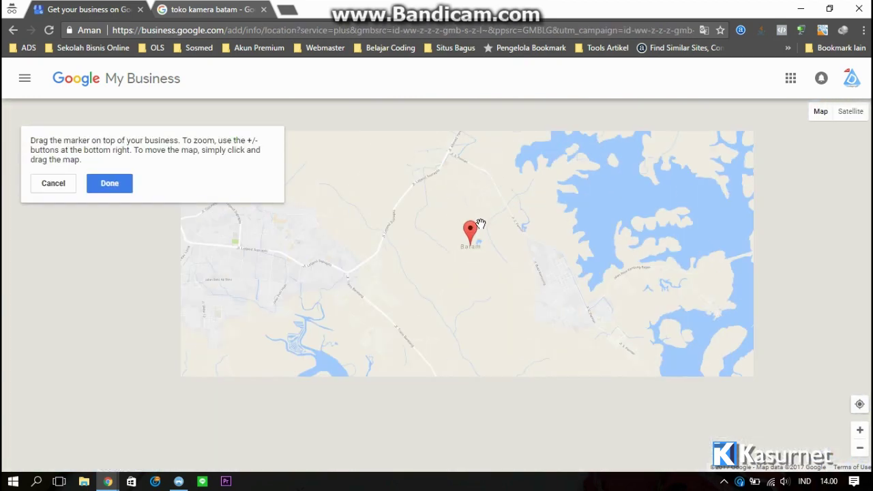
{"action": "left_click_drag", "start_coordinate": [465, 205], "coordinate": [448, 331]}
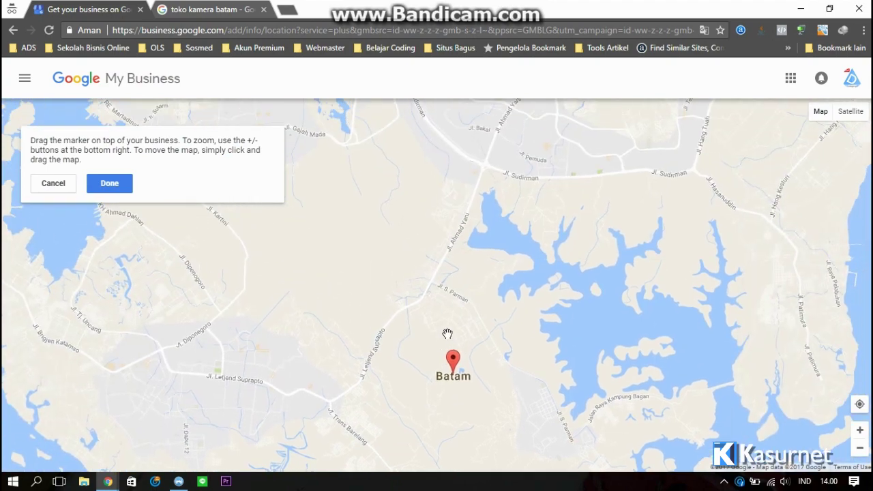
{"action": "mouse_move", "coordinate": [454, 370]}
{"action": "left_mouse_down"}
{"action": "mouse_move", "coordinate": [457, 326]}
{"action": "mouse_move", "coordinate": [525, 213]}
{"action": "mouse_move", "coordinate": [536, 212]}
{"action": "mouse_move", "coordinate": [503, 290]}
{"action": "left_mouse_up"}
{"action": "scroll", "coordinate": [515, 245], "scroll_direction": "up", "scroll_amount": 2}
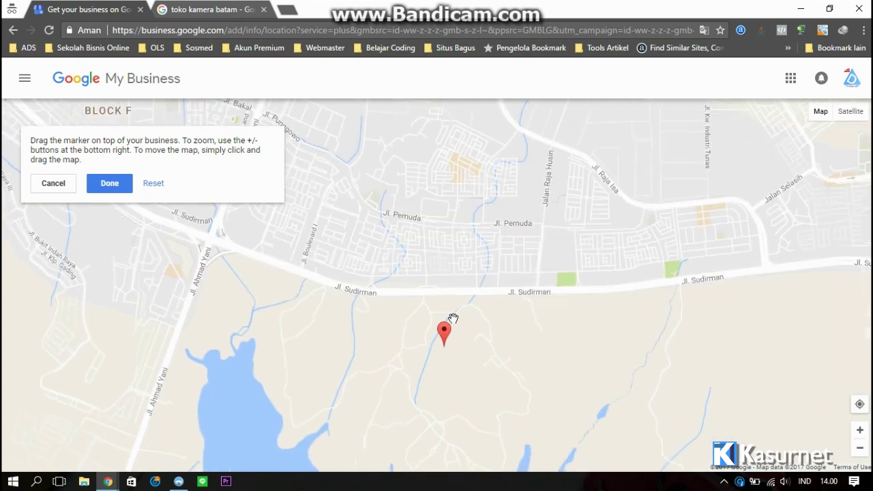
{"action": "left_click_drag", "start_coordinate": [496, 289], "coordinate": [454, 295]}
{"action": "mouse_move", "coordinate": [418, 339]}
{"action": "left_mouse_down"}
{"action": "mouse_move", "coordinate": [481, 246]}
{"action": "mouse_move", "coordinate": [471, 298]}
{"action": "left_mouse_up"}
{"action": "scroll", "coordinate": [477, 273], "scroll_direction": "up", "scroll_amount": 1}
{"action": "scroll", "coordinate": [480, 271], "scroll_direction": "up", "scroll_amount": 1}
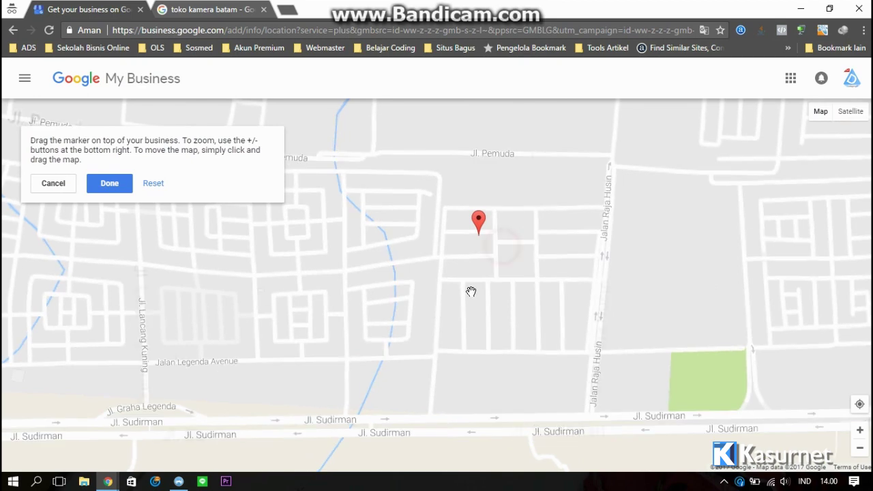
{"action": "scroll", "coordinate": [468, 283], "scroll_direction": "up", "scroll_amount": 1}
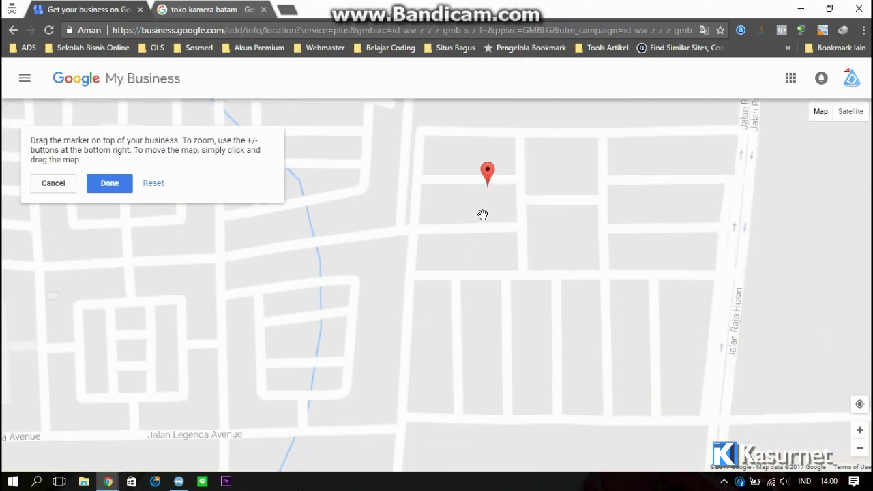
- Zoom in and settle the marker on the Legenda block between Jl. Pemuda and Jalan Legenda Avenue
{"action": "mouse_move", "coordinate": [489, 175]}
{"action": "left_mouse_down"}
{"action": "mouse_move", "coordinate": [450, 200]}
{"action": "mouse_move", "coordinate": [437, 231]}
{"action": "left_mouse_up"}
{"action": "left_click_drag", "start_coordinate": [461, 293], "coordinate": [477, 204]}
{"action": "scroll", "coordinate": [478, 198], "scroll_direction": "up", "scroll_amount": 1}
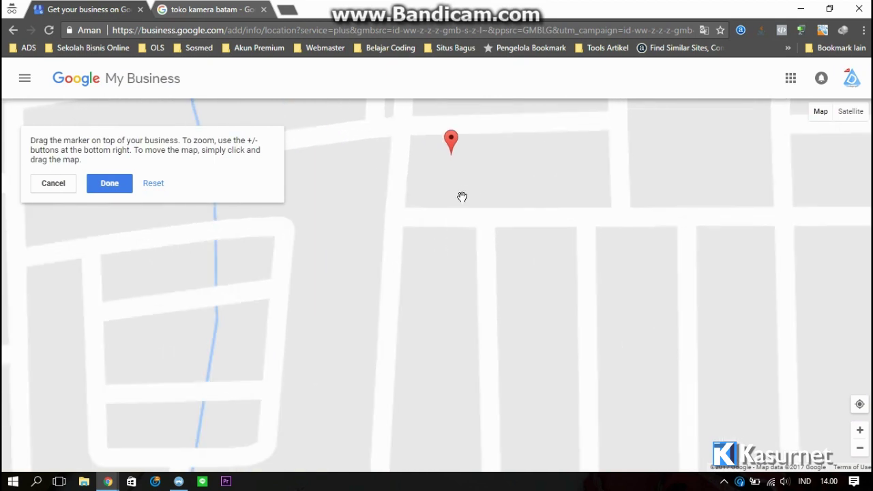
{"action": "mouse_move", "coordinate": [454, 146]}
{"action": "left_mouse_down"}
{"action": "mouse_move", "coordinate": [435, 154]}
{"action": "mouse_move", "coordinate": [423, 225]}
{"action": "left_mouse_up"}
{"action": "scroll", "coordinate": [431, 204], "scroll_direction": "up", "scroll_amount": 2}
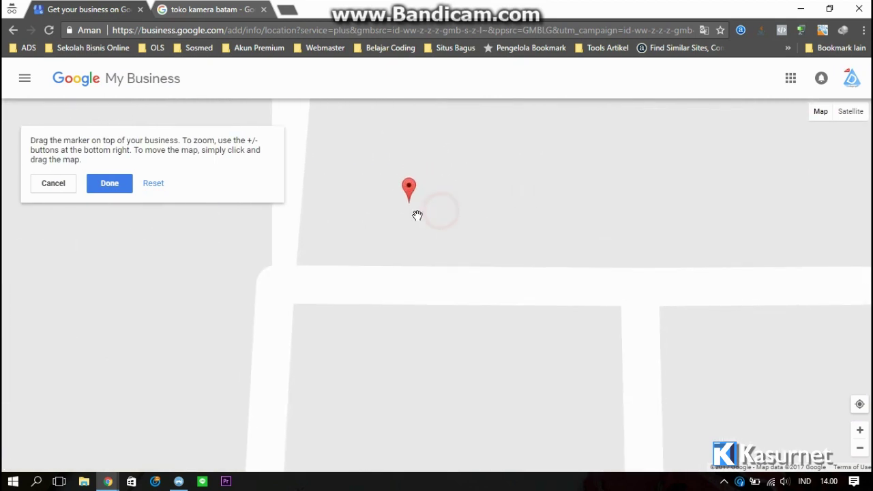
{"action": "mouse_move", "coordinate": [412, 185]}
{"action": "left_mouse_down"}
{"action": "mouse_move", "coordinate": [415, 217]}
{"action": "mouse_move", "coordinate": [395, 283]}
{"action": "mouse_move", "coordinate": [397, 269]}
{"action": "mouse_move", "coordinate": [339, 267]}
{"action": "mouse_move", "coordinate": [426, 233]}
{"action": "left_mouse_up"}
{"action": "scroll", "coordinate": [421, 218], "scroll_direction": "up", "scroll_amount": 1}
{"action": "scroll", "coordinate": [362, 263], "scroll_direction": "down", "scroll_amount": 2}
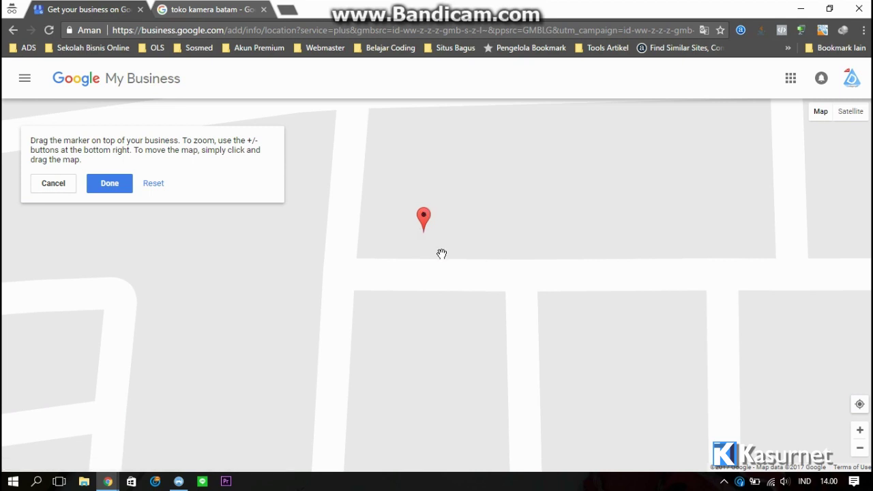
{"action": "left_click", "coordinate": [442, 253]}
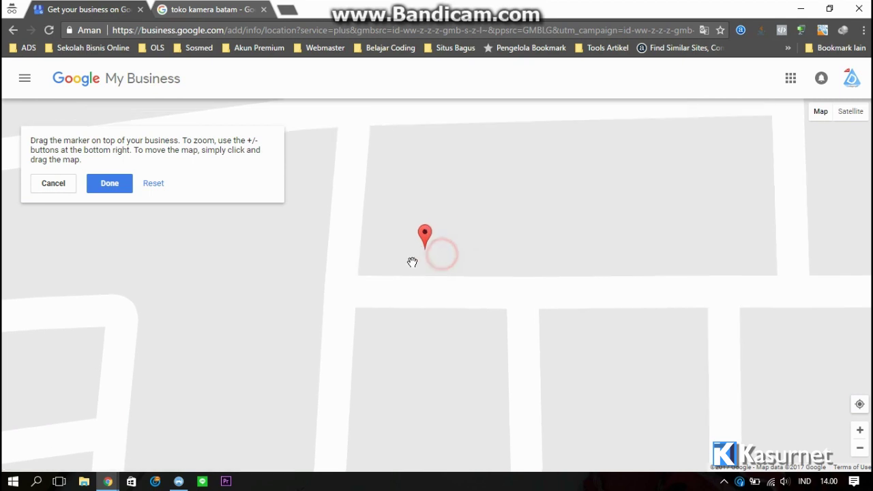
- Confirm the marker position with Done and submit the business details with Continue
{"action": "left_click", "coordinate": [120, 188]}
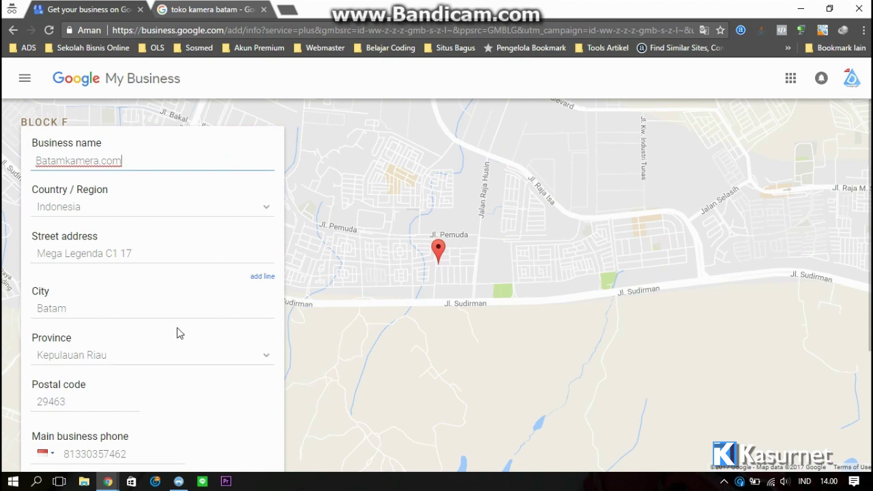
{"action": "scroll", "coordinate": [162, 322], "scroll_direction": "down", "scroll_amount": 3}
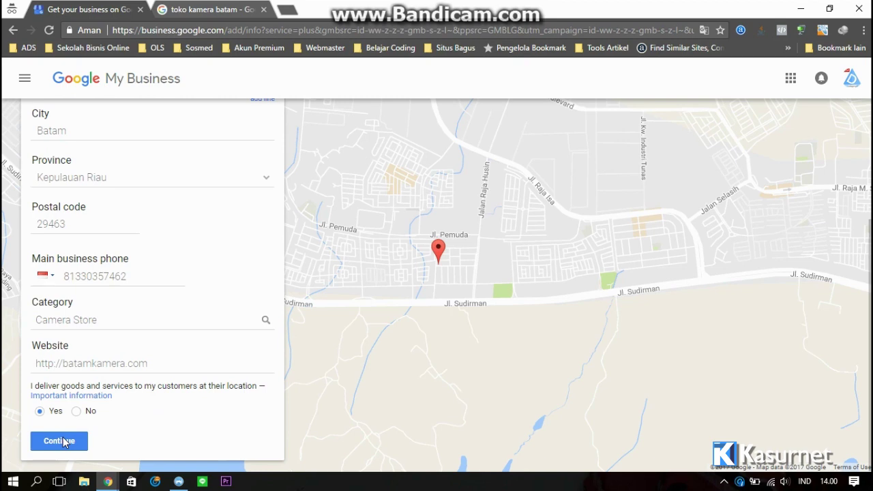
{"action": "left_click", "coordinate": [63, 440]}
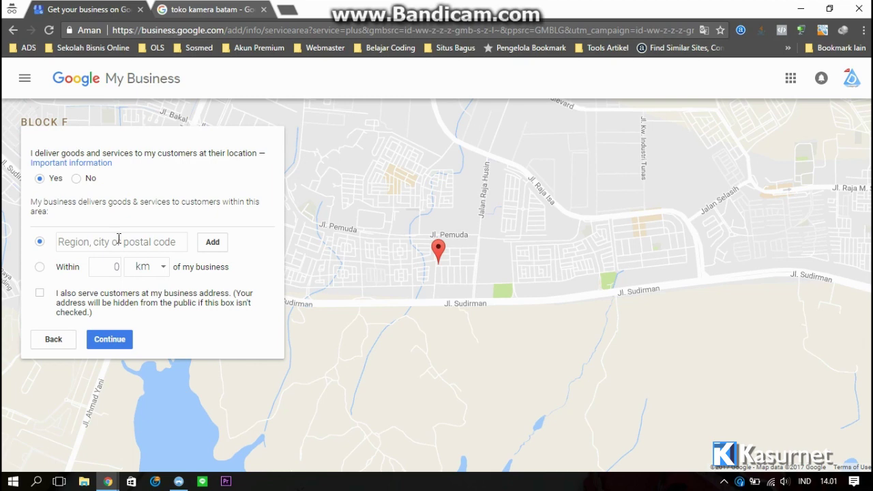
- Add Batam, Batam City, Riau Islands as service area, also serving at the business address
{"action": "left_click", "coordinate": [118, 238]}
{"action": "type", "text": "batam"}
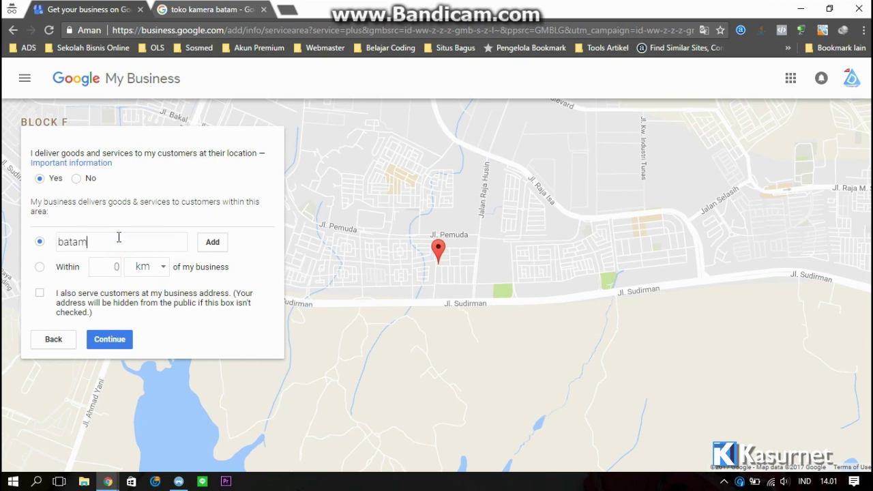
{"action": "left_click", "coordinate": [219, 243]}
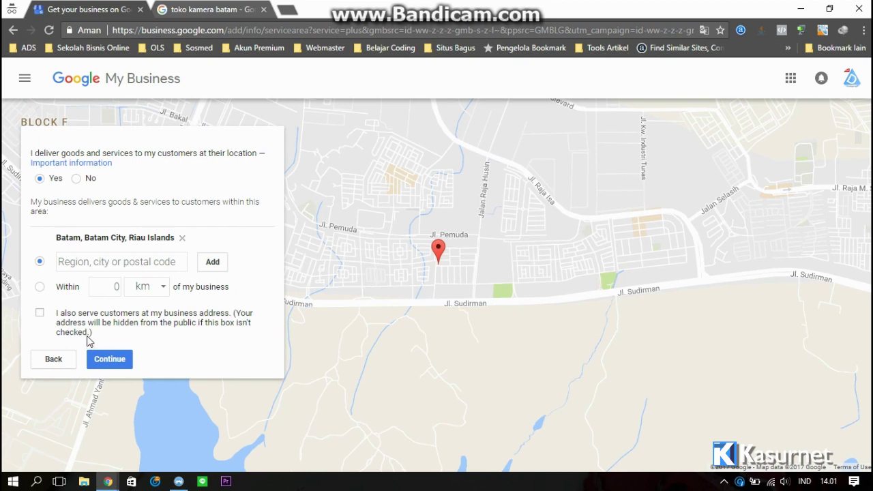
{"action": "left_click", "coordinate": [43, 314]}
{"action": "left_click", "coordinate": [115, 362]}
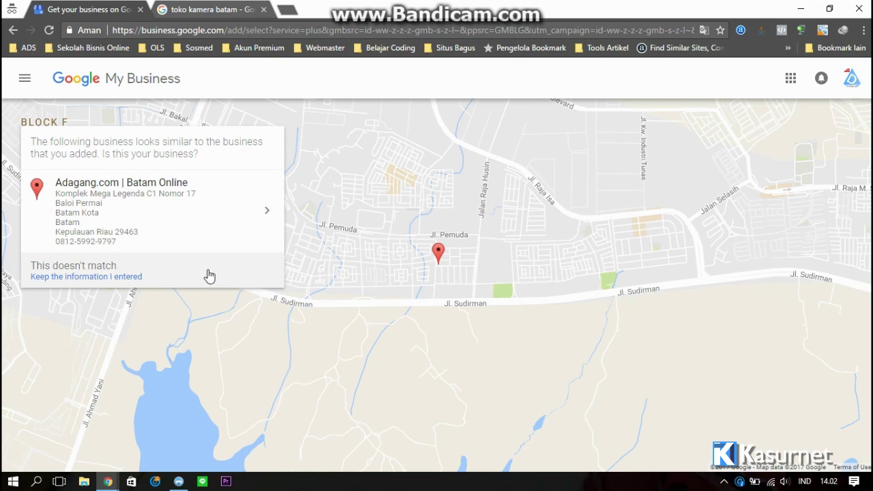
- Keep the entered Batamkamera.com details instead of the similar listing and accept the Terms of Service
{"action": "left_click", "coordinate": [110, 276]}
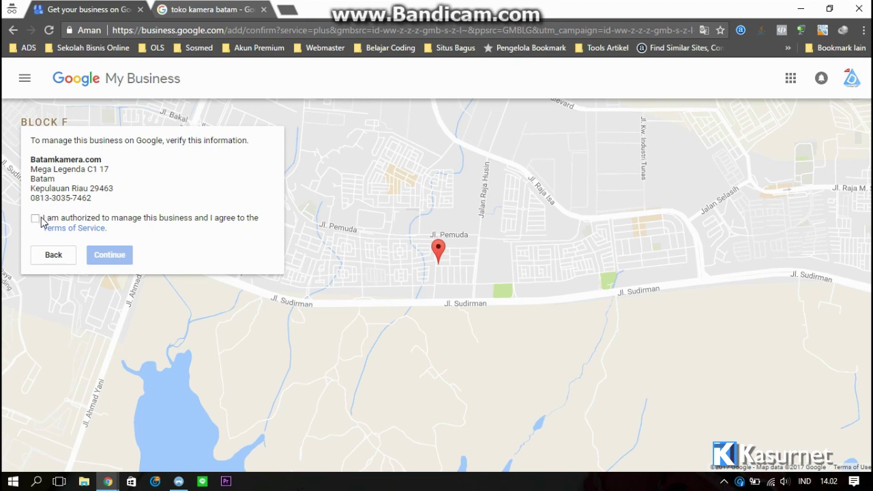
{"action": "left_click", "coordinate": [36, 219]}
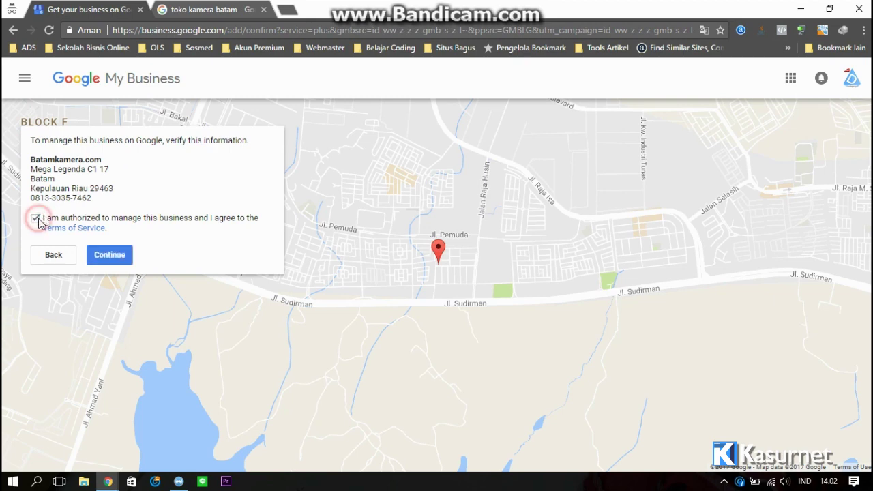
{"action": "left_click", "coordinate": [109, 256]}
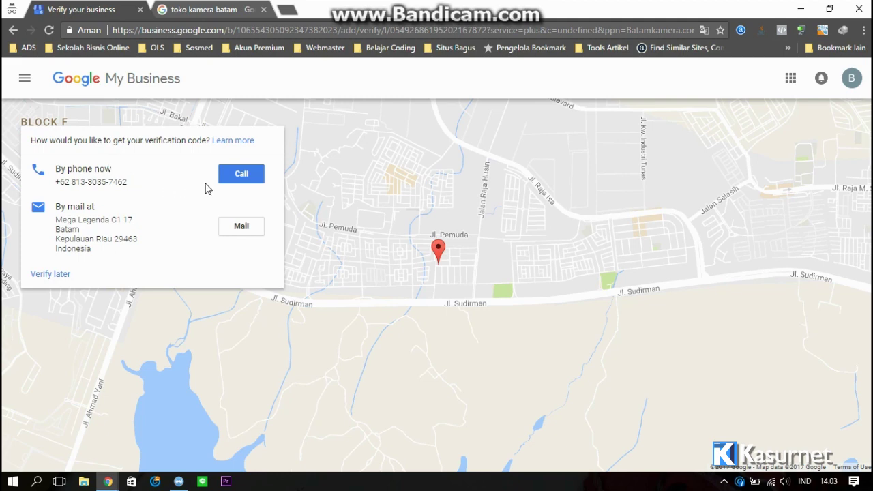
{"action": "left_click", "coordinate": [225, 9]}
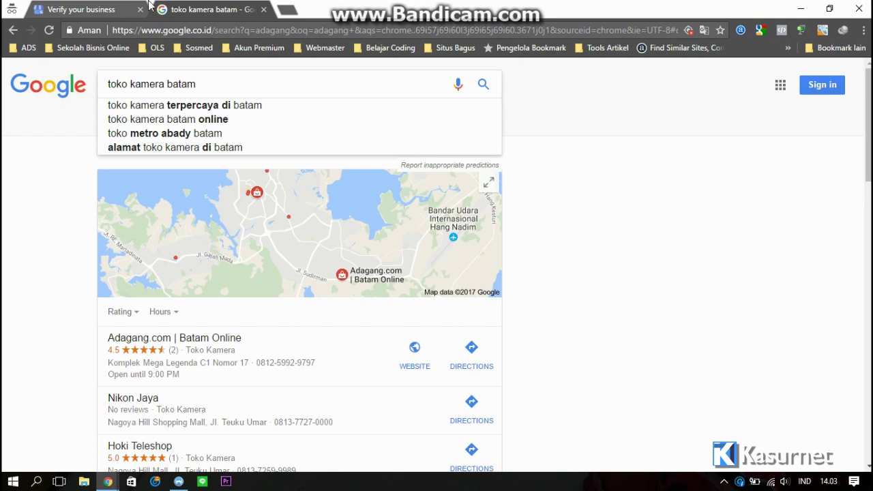
{"action": "left_click", "coordinate": [128, 8]}
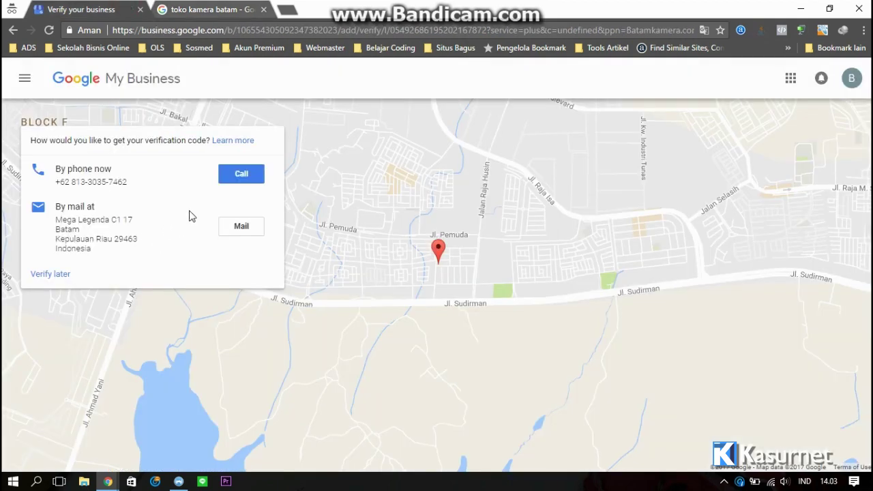
{"action": "left_click", "coordinate": [231, 175]}
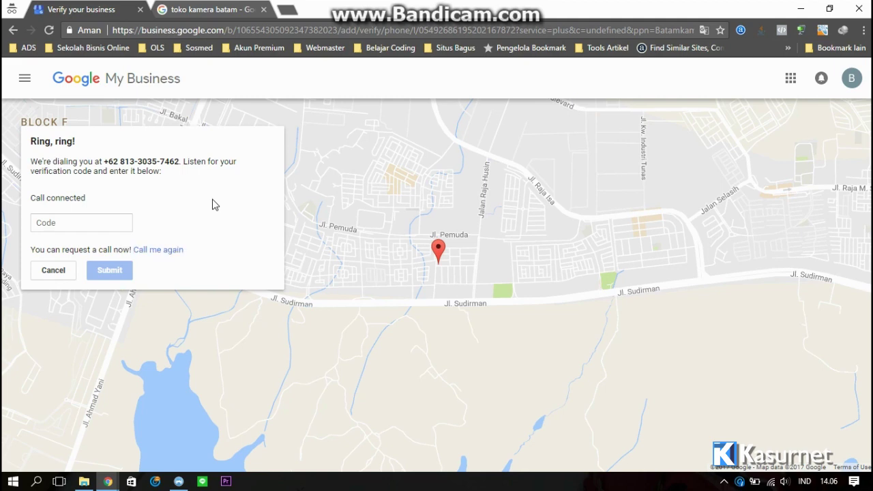
{"action": "left_click", "coordinate": [168, 251]}
{"action": "left_click", "coordinate": [69, 271]}
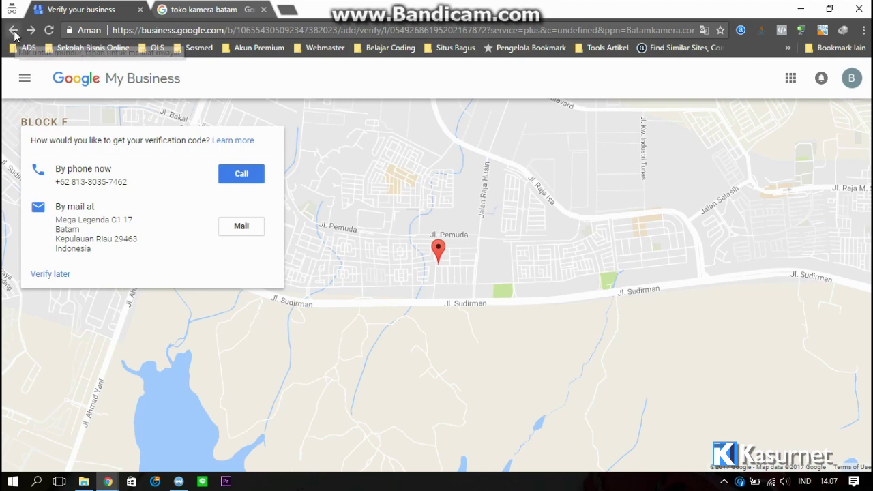
{"action": "left_click", "coordinate": [24, 78]}
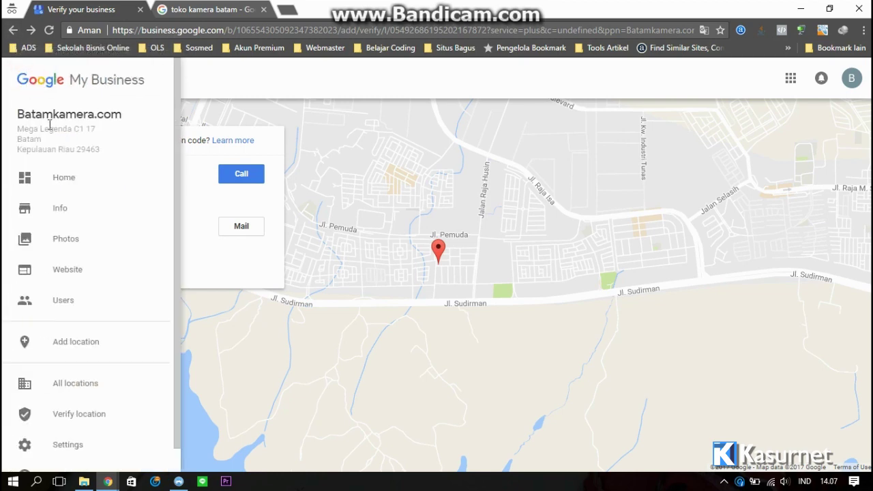
- Change the primary phone number's last digit to 3 on the Info page, then return to location verification
{"action": "left_click", "coordinate": [87, 210]}
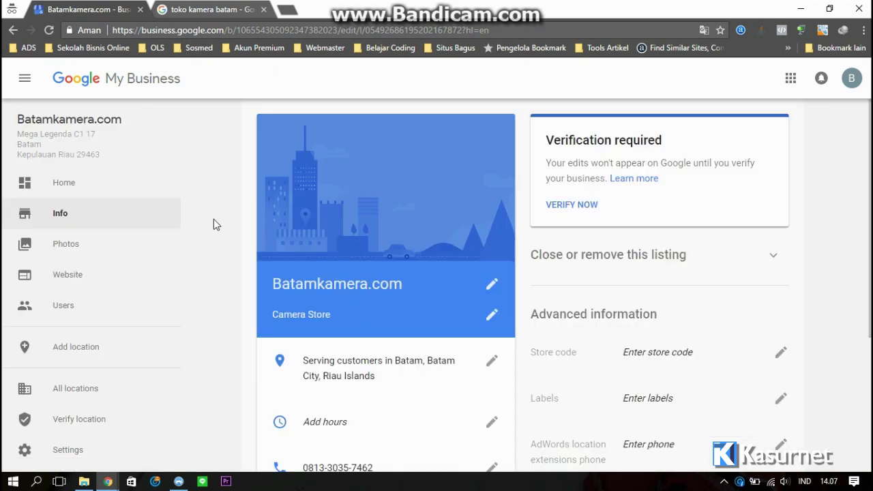
{"action": "scroll", "coordinate": [496, 257], "scroll_direction": "down", "scroll_amount": 3}
{"action": "left_click", "coordinate": [489, 260]}
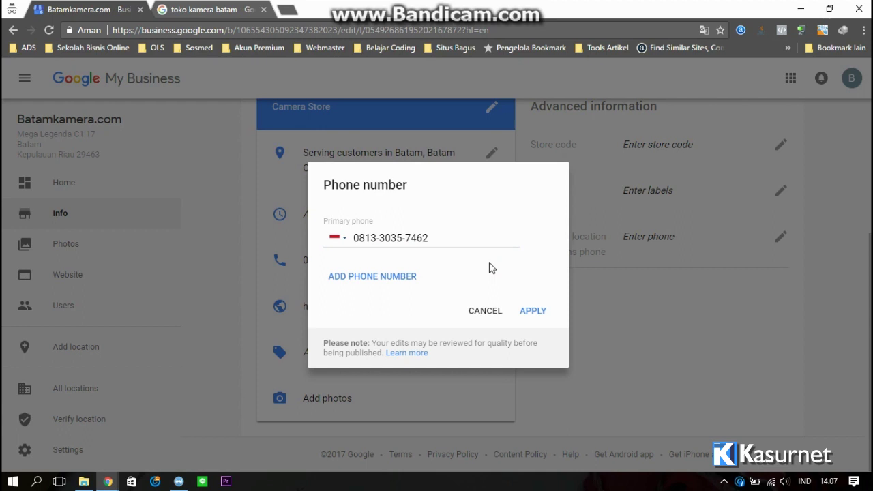
{"action": "left_click", "coordinate": [492, 238]}
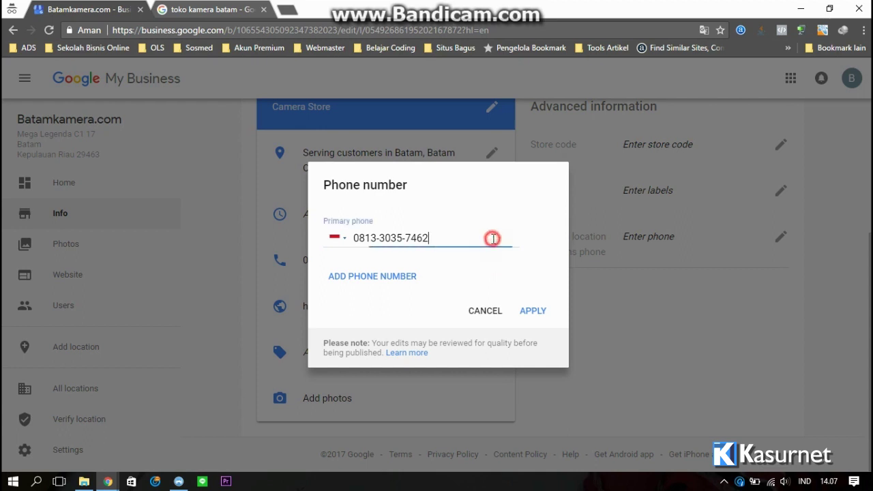
{"action": "key", "text": "BackSpace"}
{"action": "type", "text": "3"}
{"action": "left_click", "coordinate": [538, 315]}
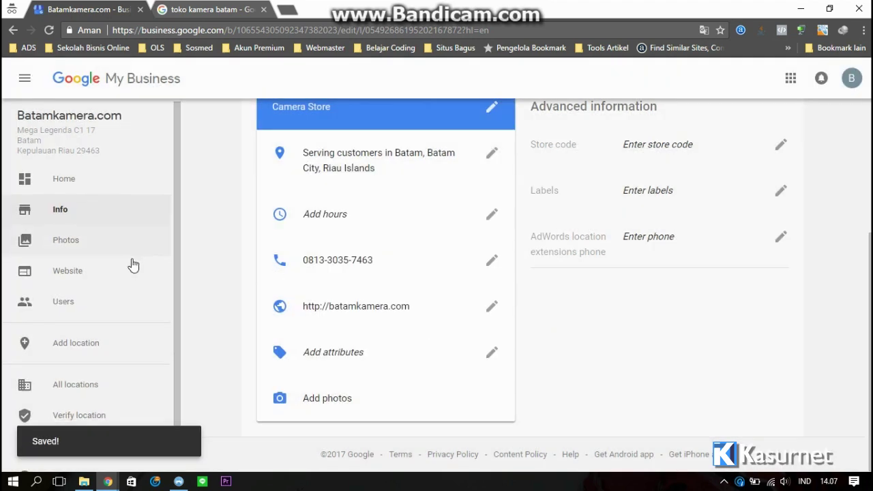
{"action": "scroll", "coordinate": [121, 327], "scroll_direction": "down", "scroll_amount": 1}
{"action": "left_click", "coordinate": [98, 394]}
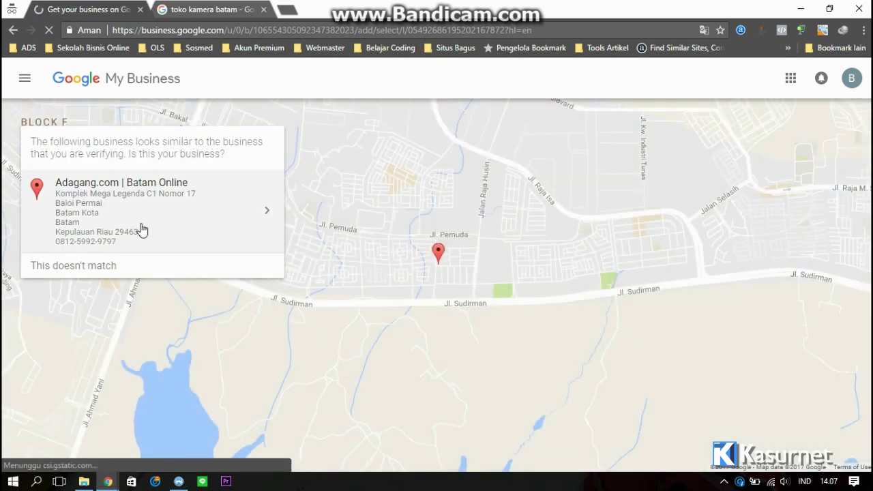
- Reject the suggested similar business as 'This doesn't match'
{"action": "left_click", "coordinate": [113, 268]}
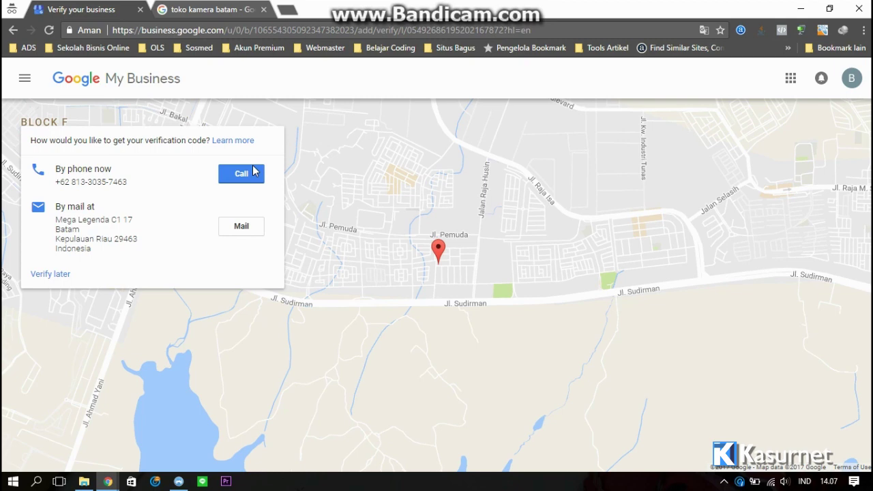
- Request the verification code by phone call, then enter and submit the code from the call
{"action": "left_click", "coordinate": [253, 172]}
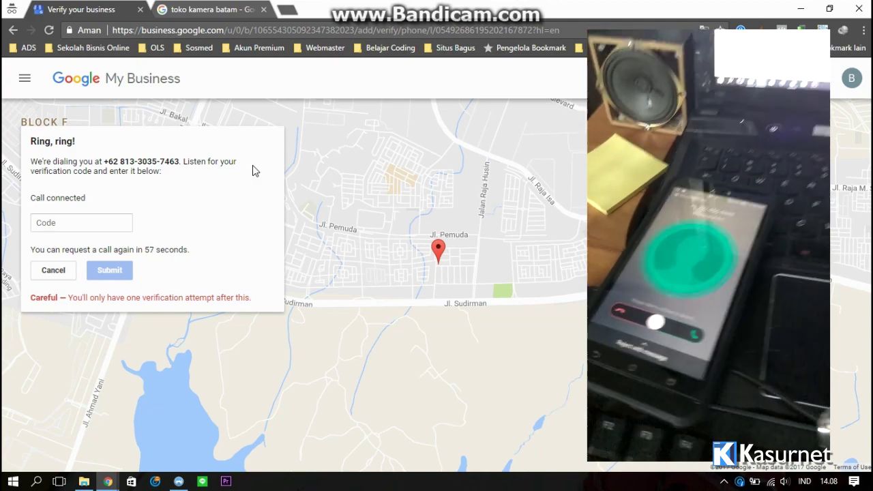
{"action": "left_click", "coordinate": [90, 223]}
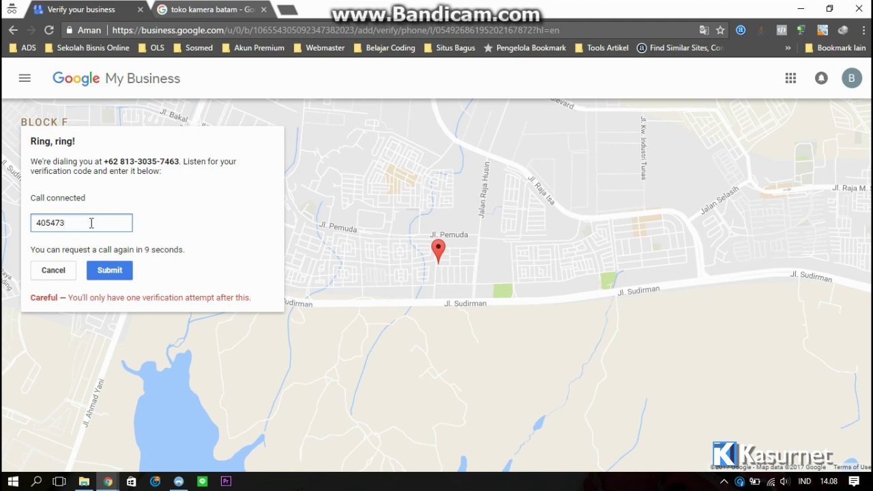
{"action": "left_click", "coordinate": [124, 273]}
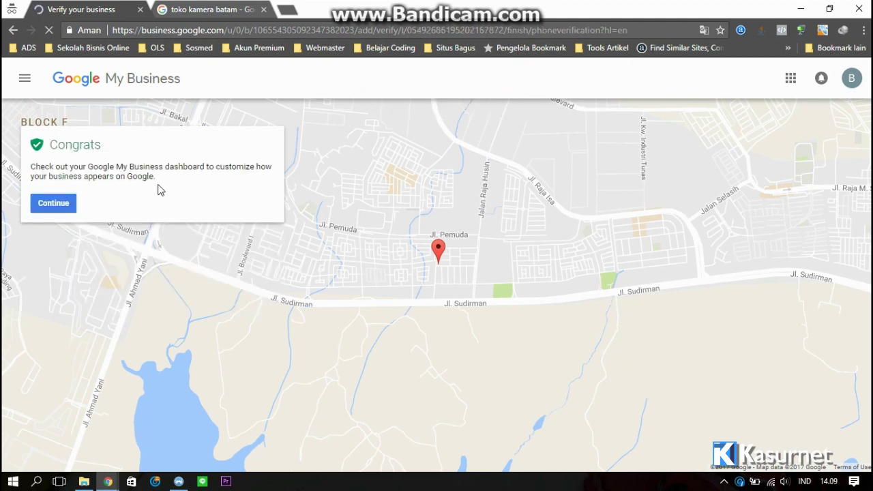
- Continue from the Congrats panel to the Batamkamera.com dashboard
{"action": "left_click", "coordinate": [66, 205]}
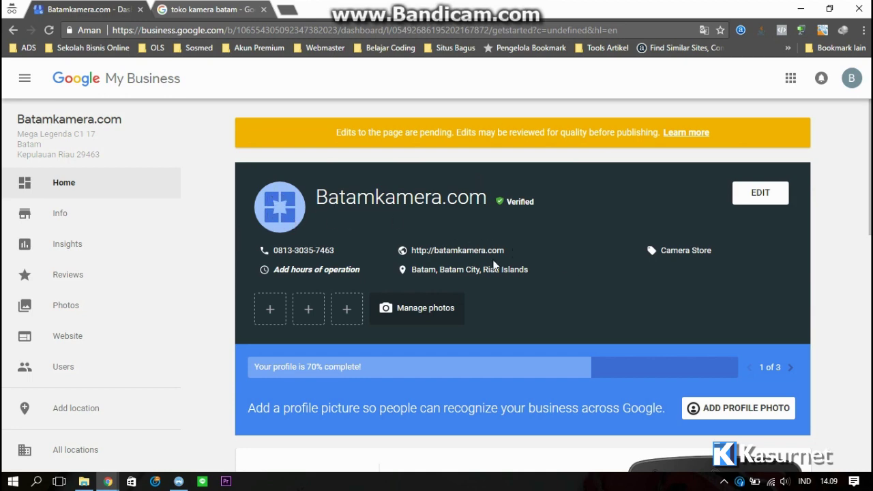
{"action": "scroll", "coordinate": [561, 306], "scroll_direction": "down", "scroll_amount": 4}
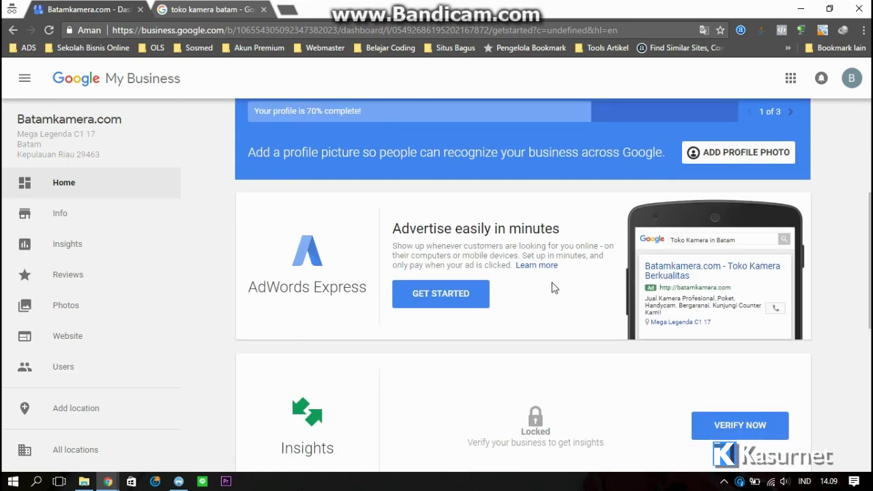
{"action": "scroll", "coordinate": [553, 285], "scroll_direction": "up", "scroll_amount": 4}
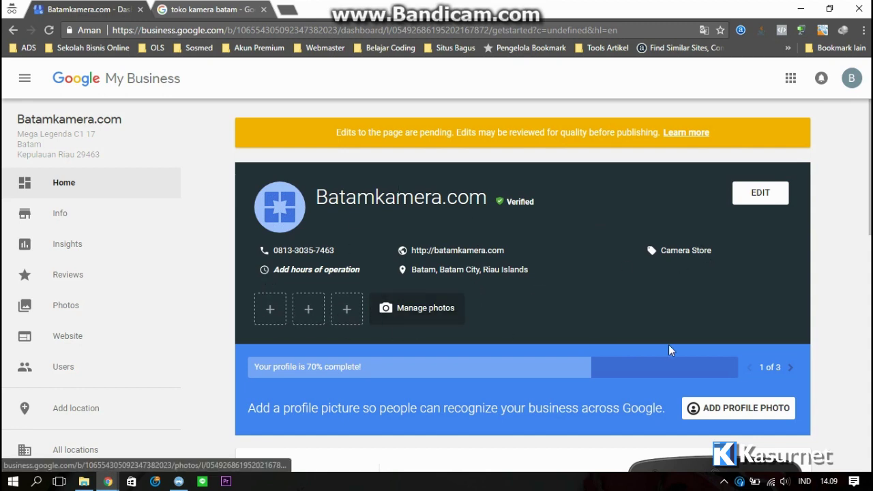
{"action": "scroll", "coordinate": [673, 350], "scroll_direction": "down", "scroll_amount": 8}
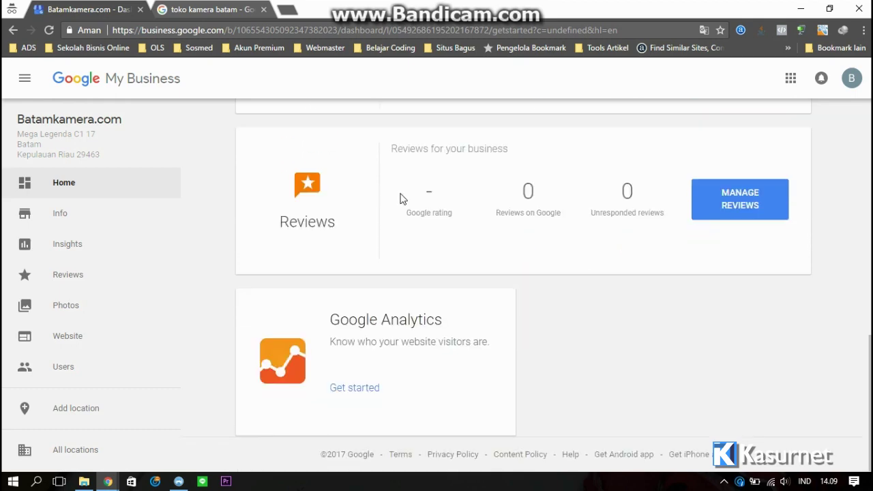
{"action": "scroll", "coordinate": [637, 300], "scroll_direction": "up", "scroll_amount": 8}
{"action": "scroll", "coordinate": [636, 281], "scroll_direction": "up", "scroll_amount": 2}
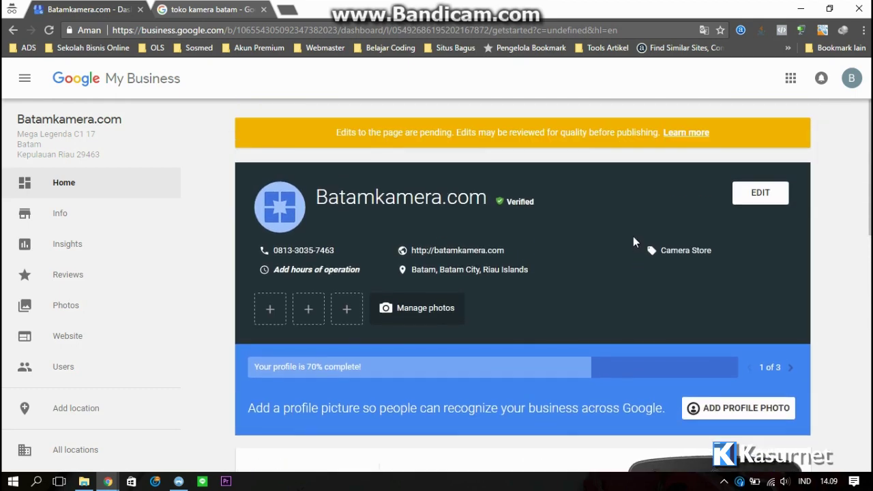
{"action": "scroll", "coordinate": [632, 233], "scroll_direction": "down", "scroll_amount": 3}
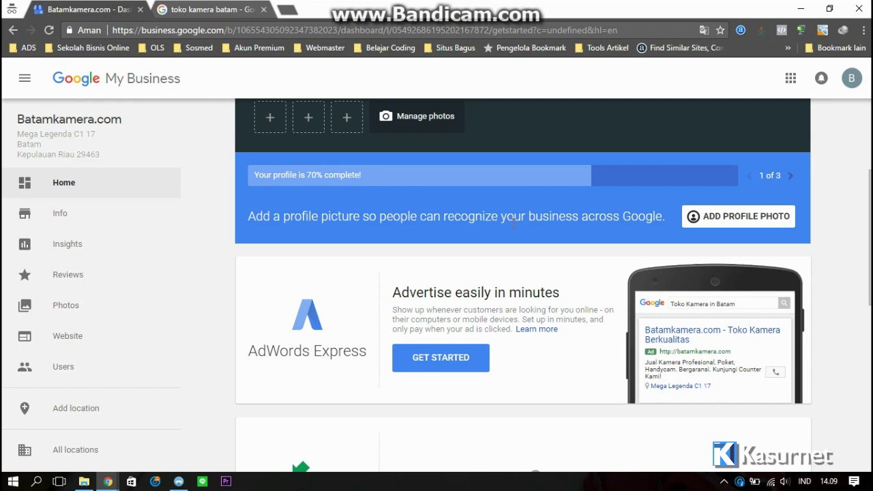
{"action": "scroll", "coordinate": [443, 245], "scroll_direction": "up", "scroll_amount": 3}
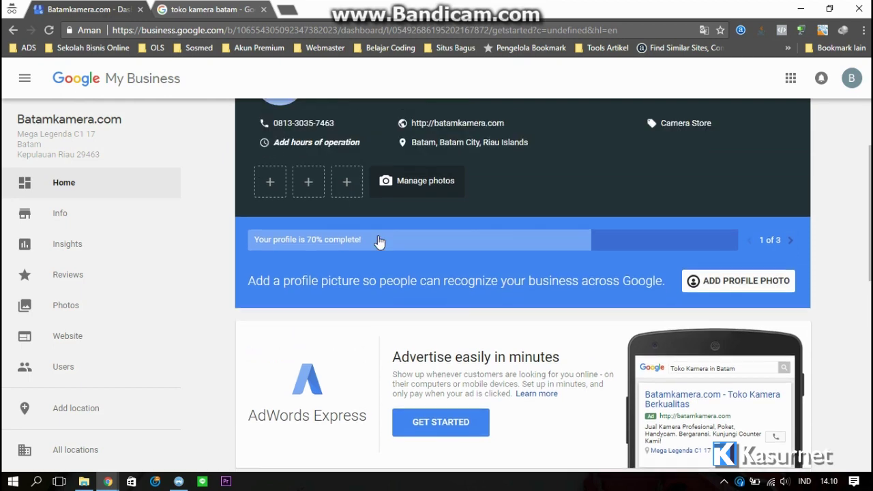